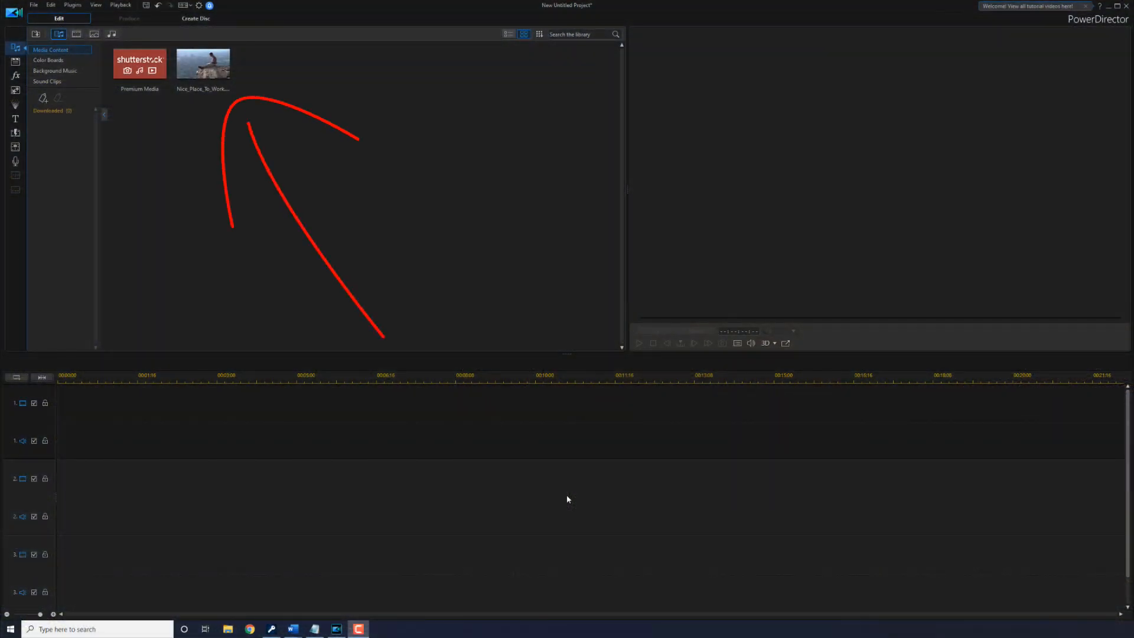
Preview the Nice_Place_To_Work cliff clip and place it at the start of video track 1
click(203, 76)
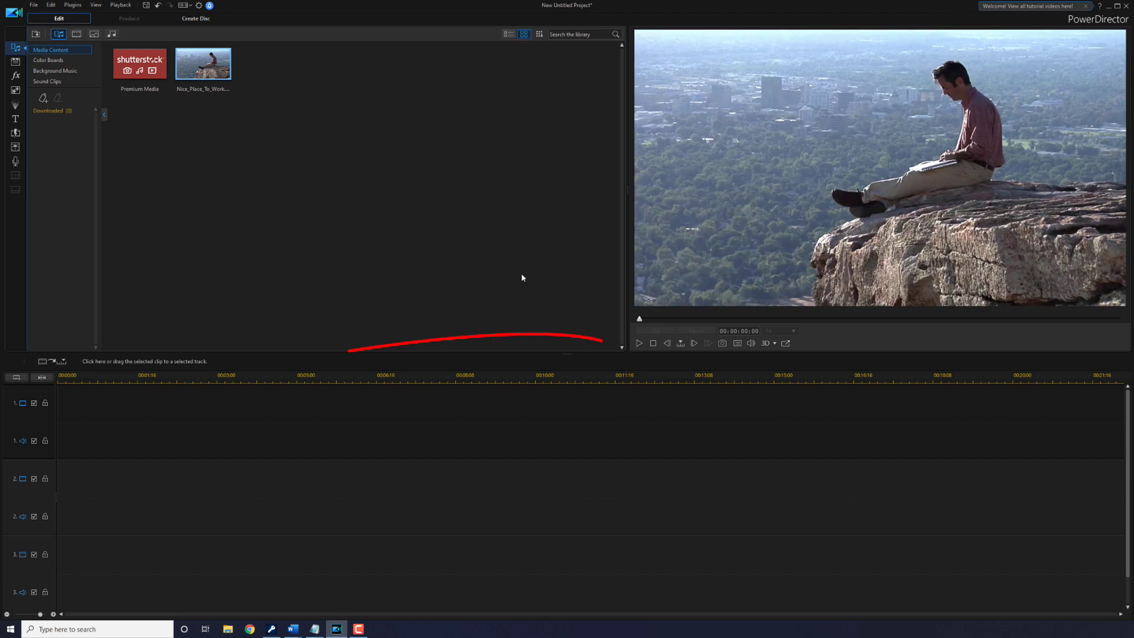
click(638, 343)
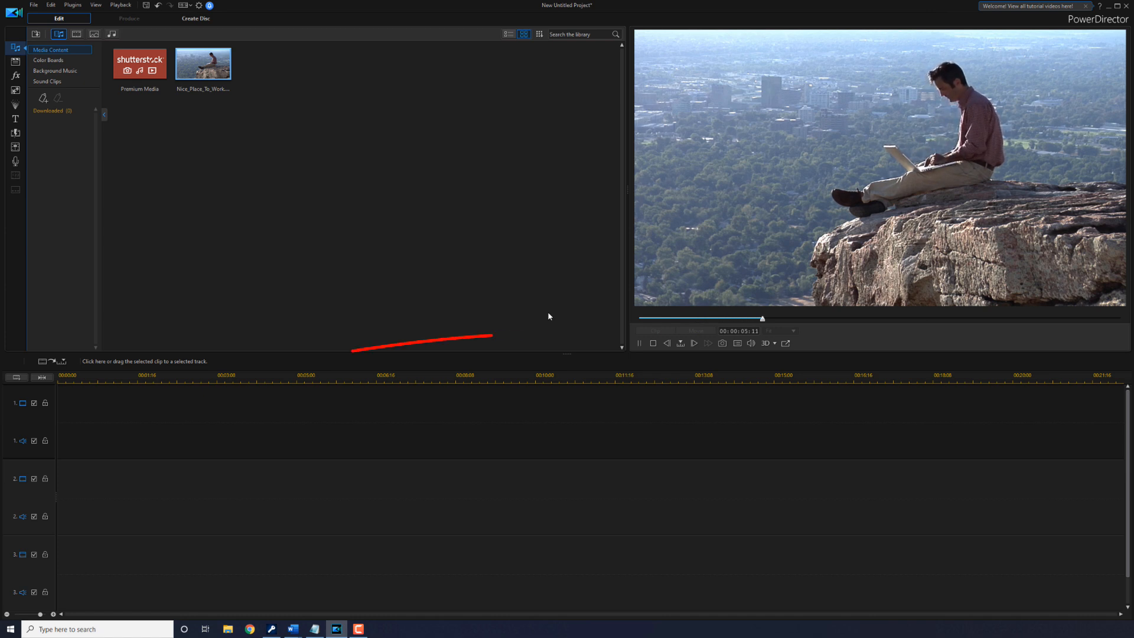
click(641, 344)
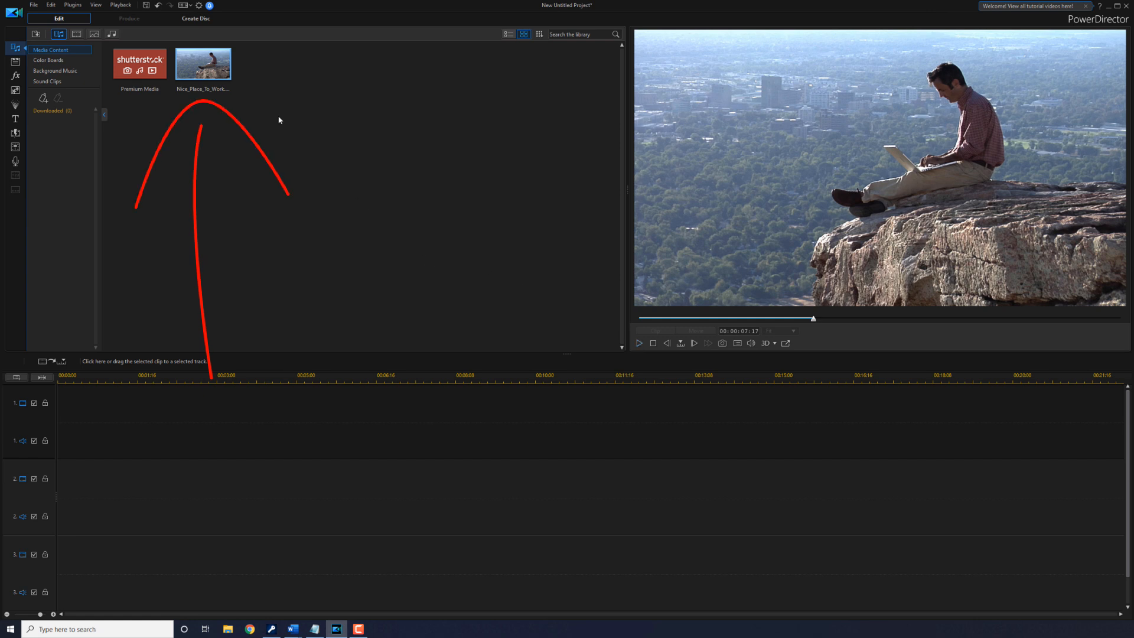
drag(207, 71, 85, 403)
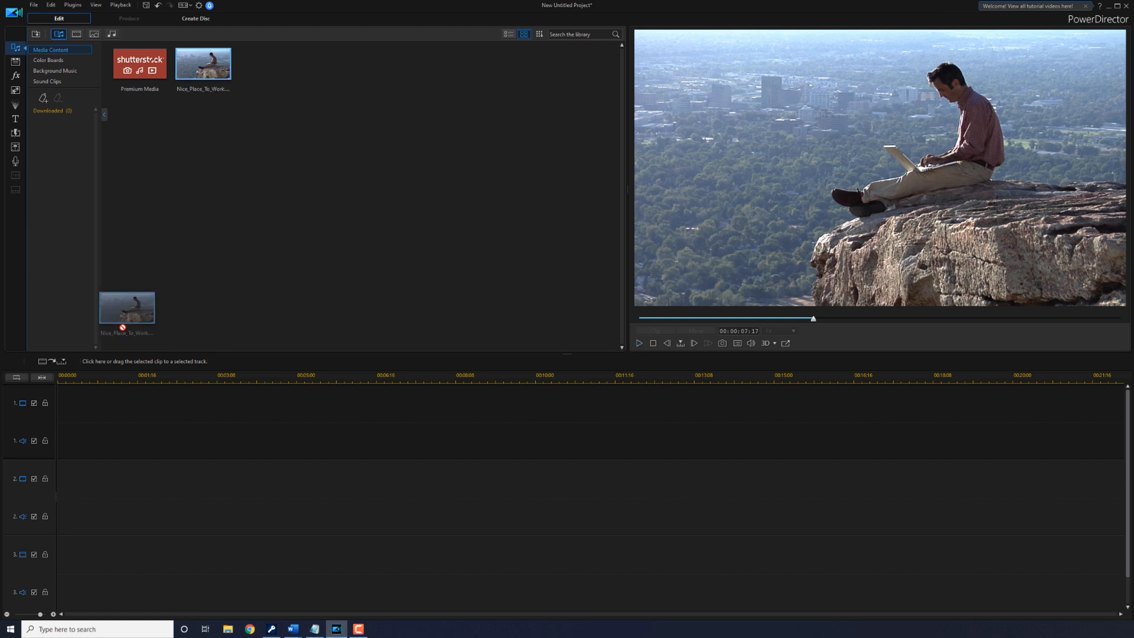
drag(97, 217, 107, 216)
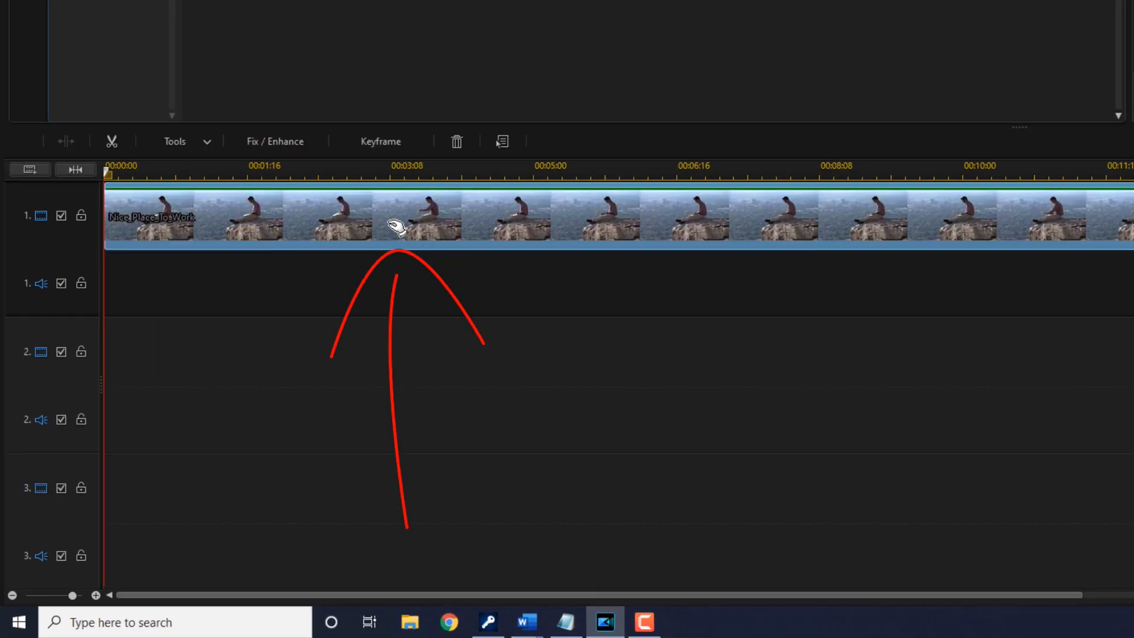
Duplicate the track 1 clip onto video track 2 with copy and paste
key(ctrl+c)
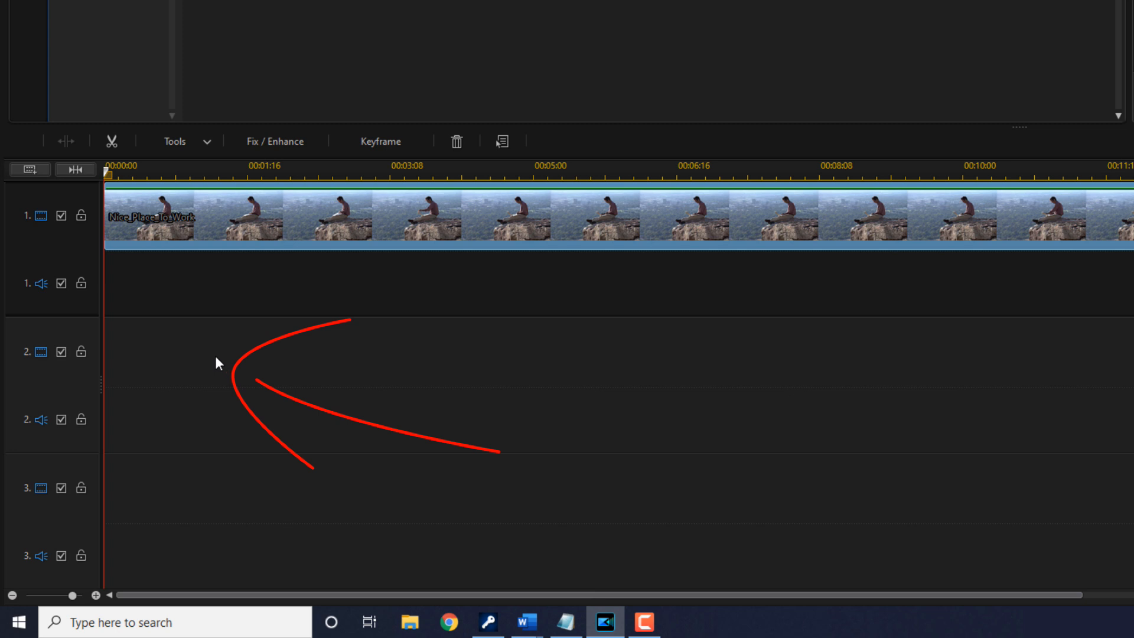
key(ctrl+v)
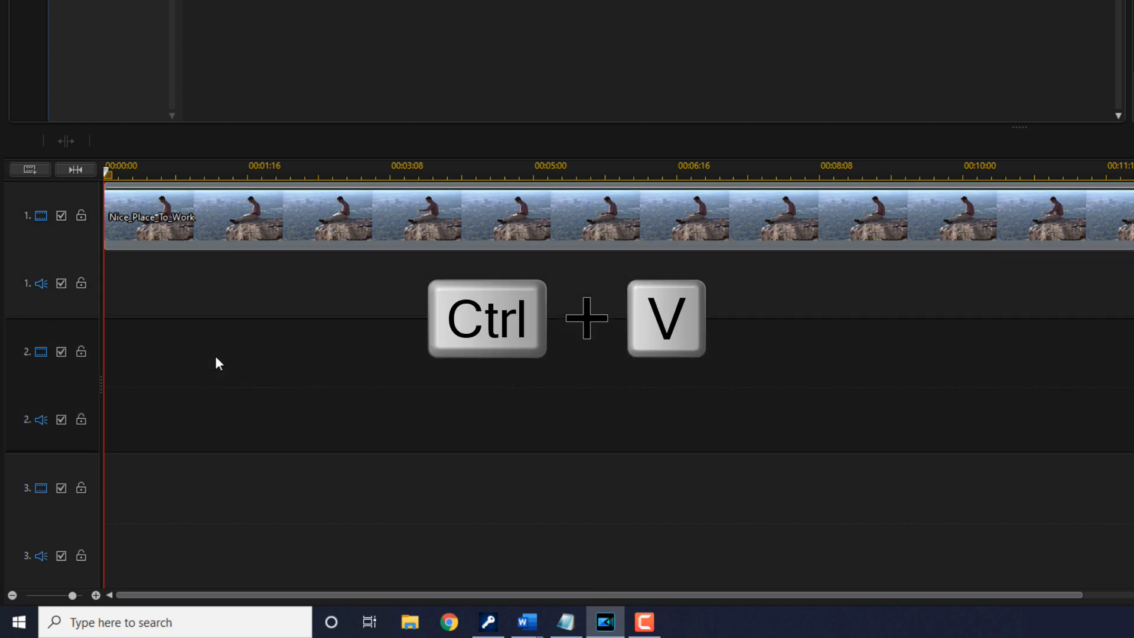
key(ctrl+v)
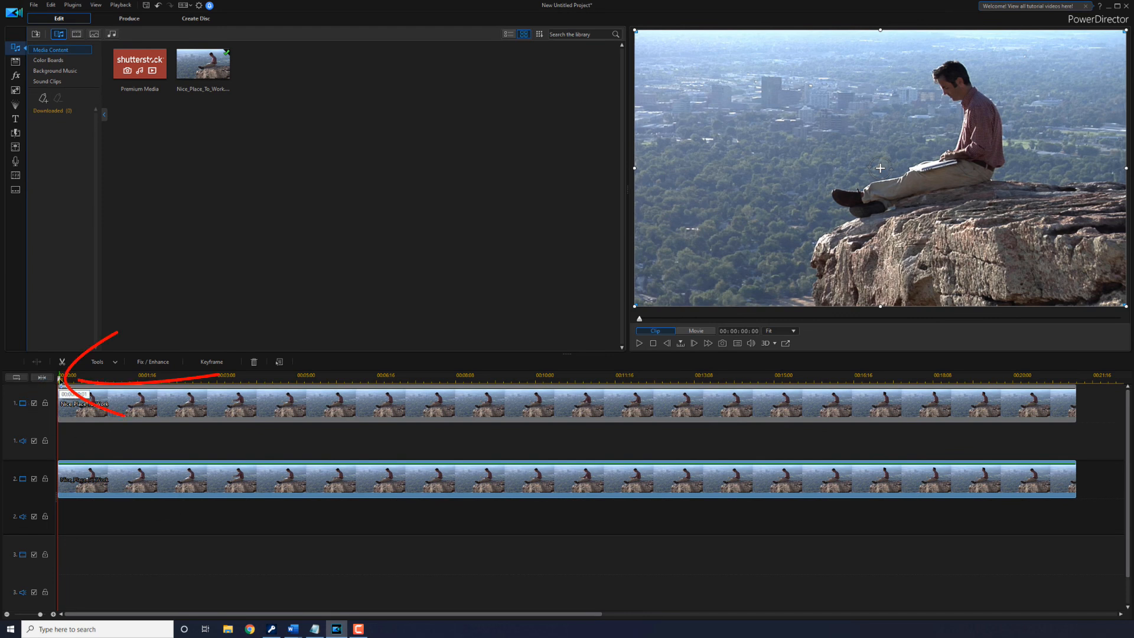
click(86, 380)
Split the track 2 copy at about five seconds and again a few frames later
drag(87, 380, 328, 382)
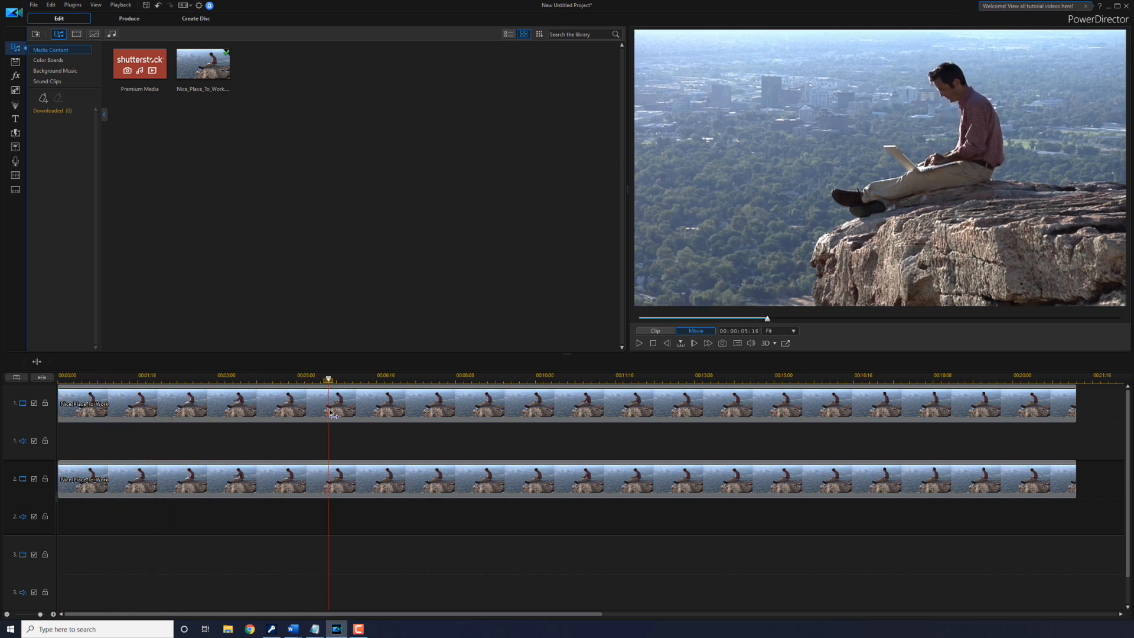
click(332, 416)
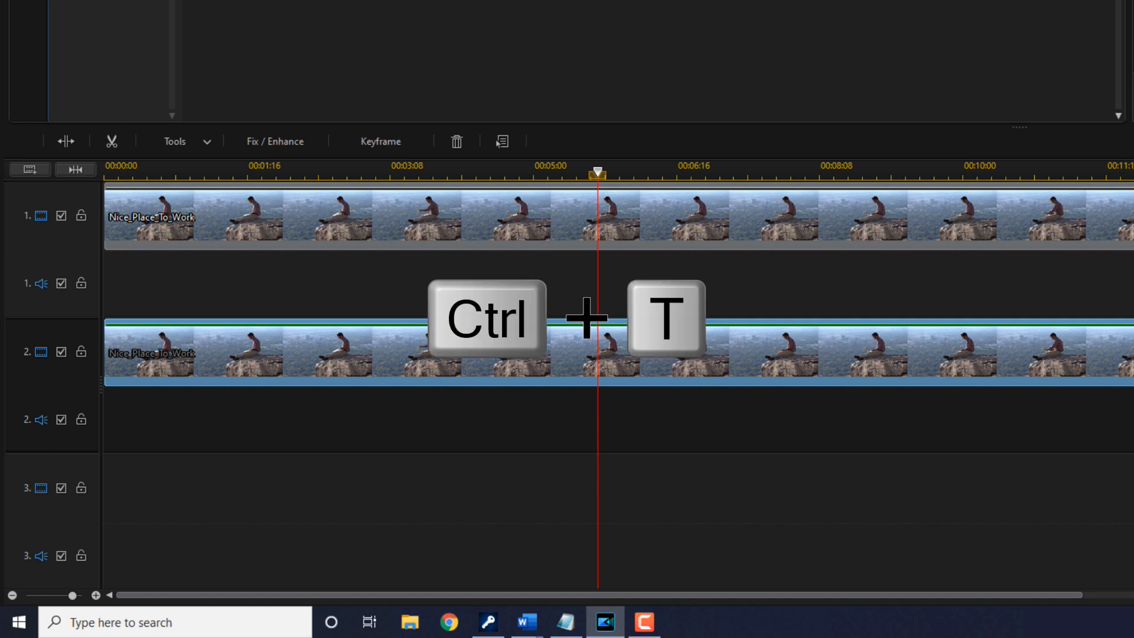
key(ctrl+t)
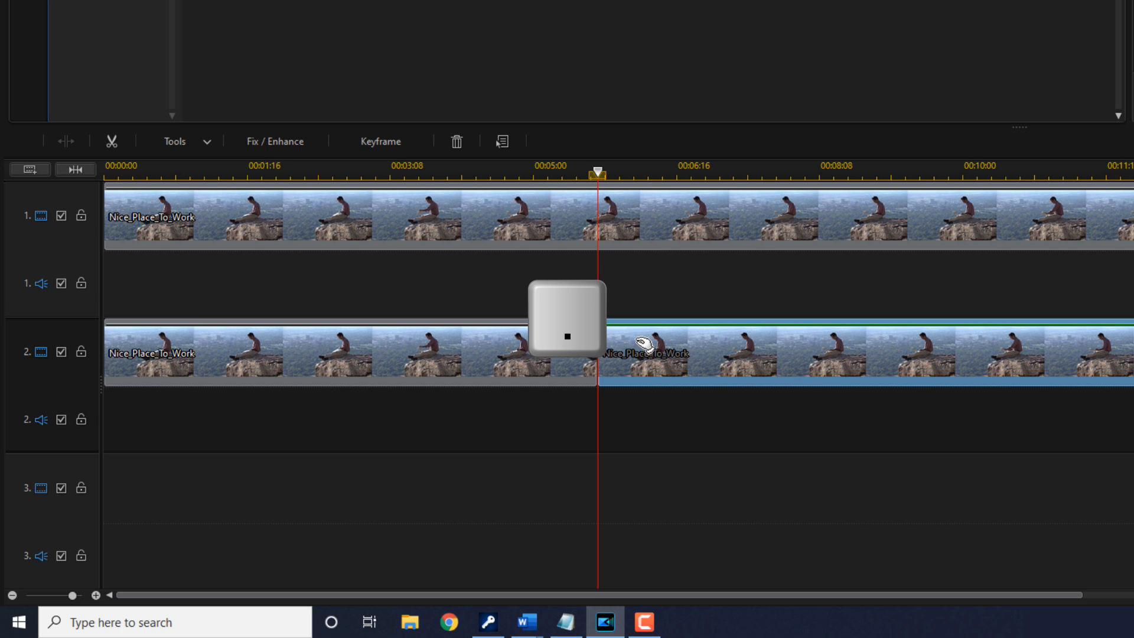
key(period)
key(period)
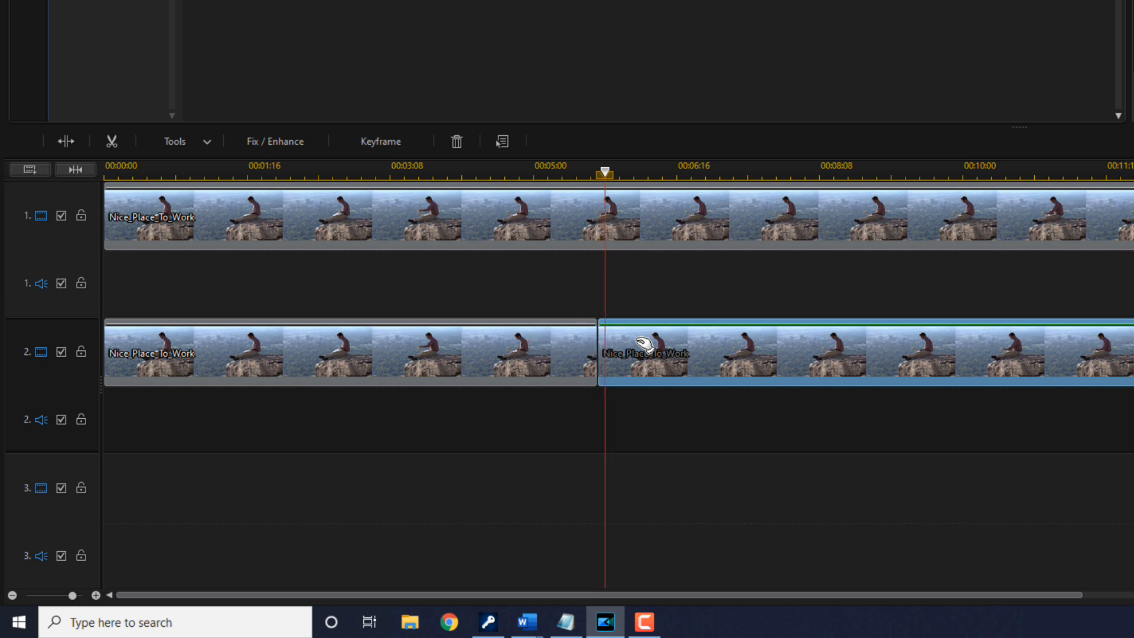
key(period)
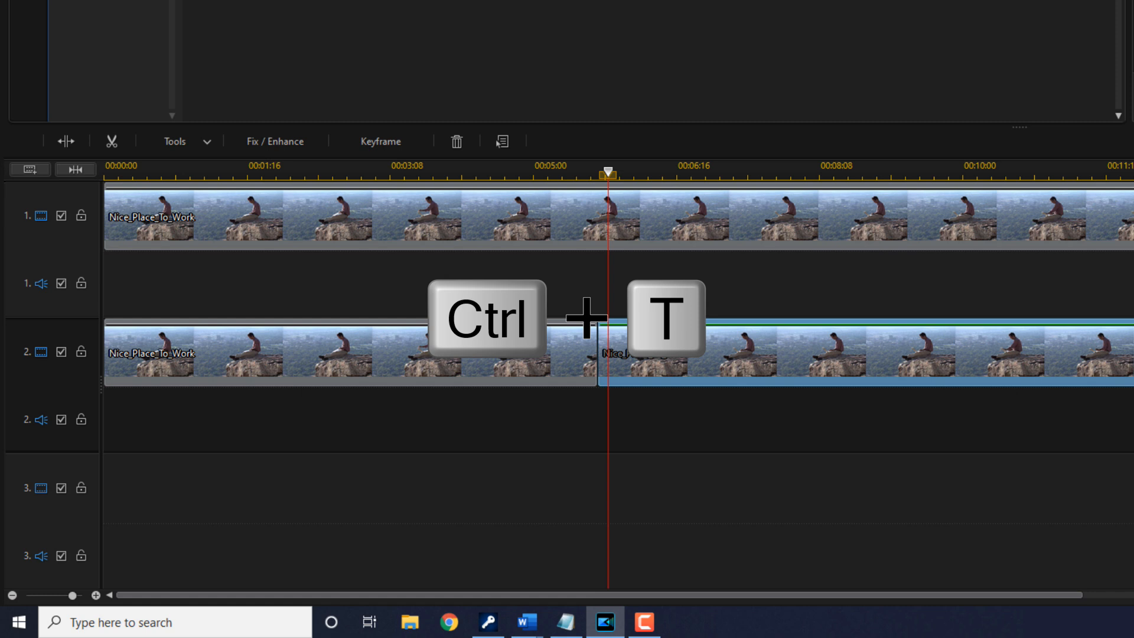
key(ctrl+t)
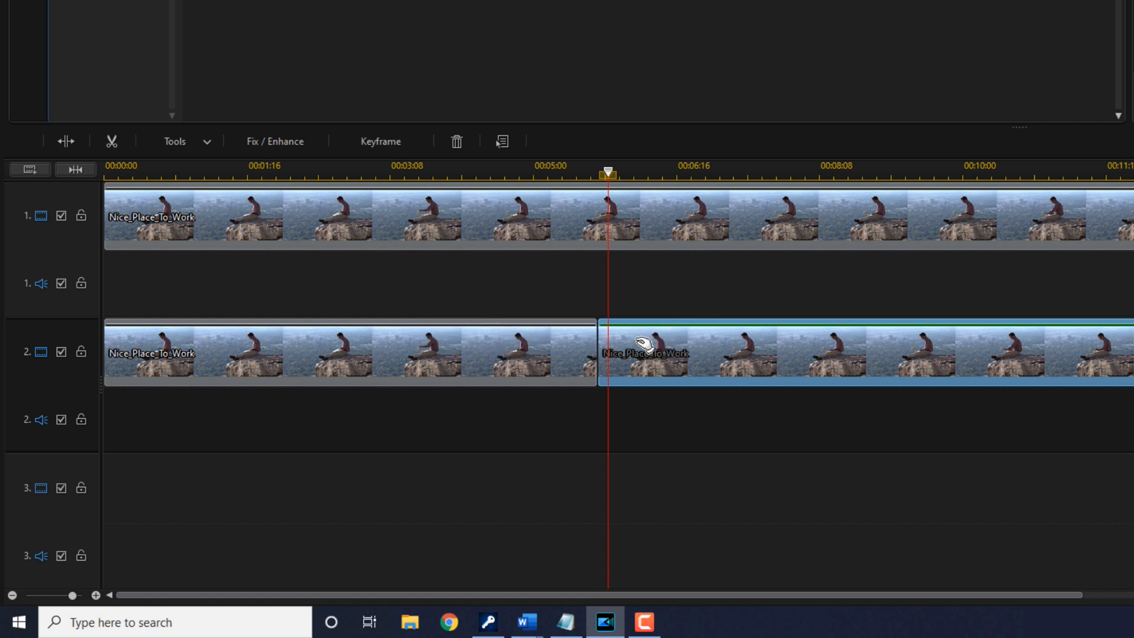
Remove the first piece of the track 2 clip, leaving a gap before the remainder
click(464, 344)
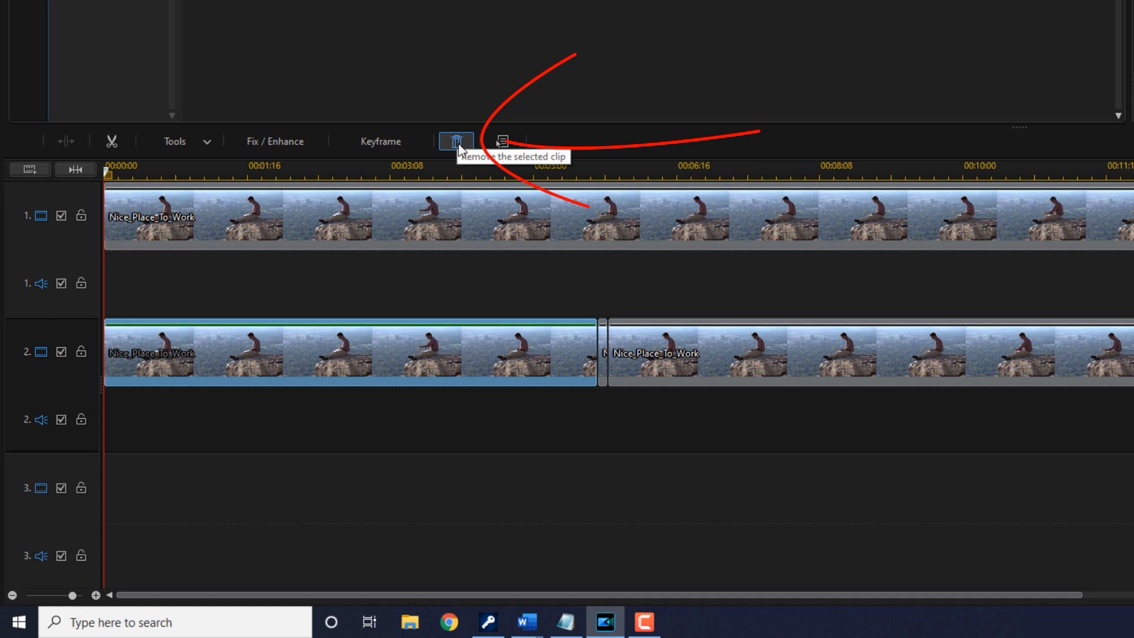
click(459, 145)
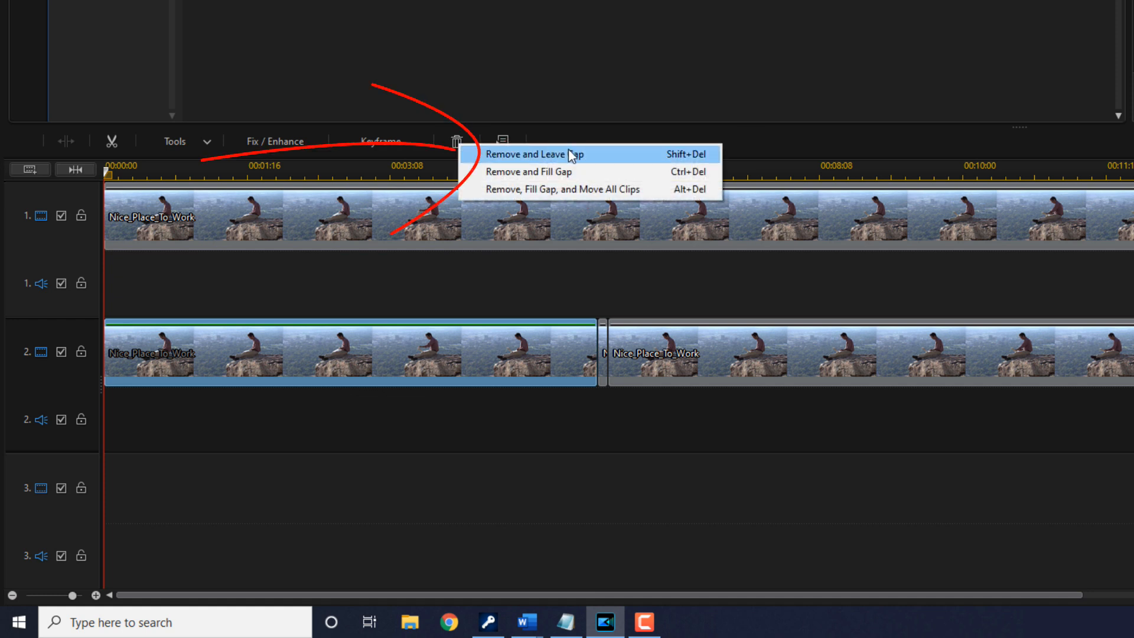
click(606, 156)
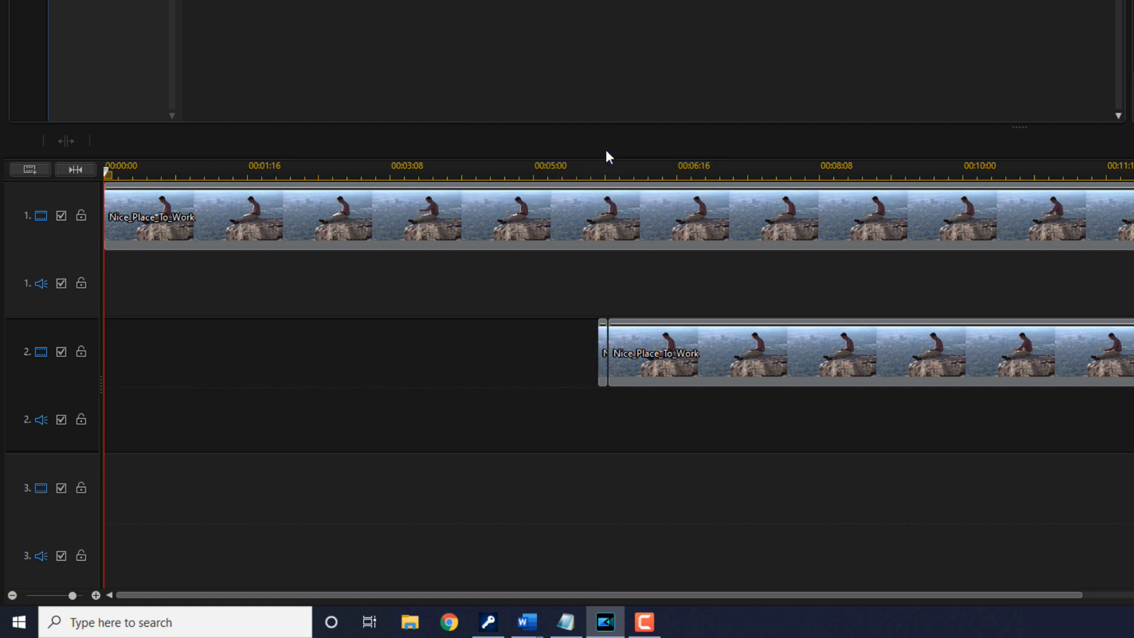
click(598, 349)
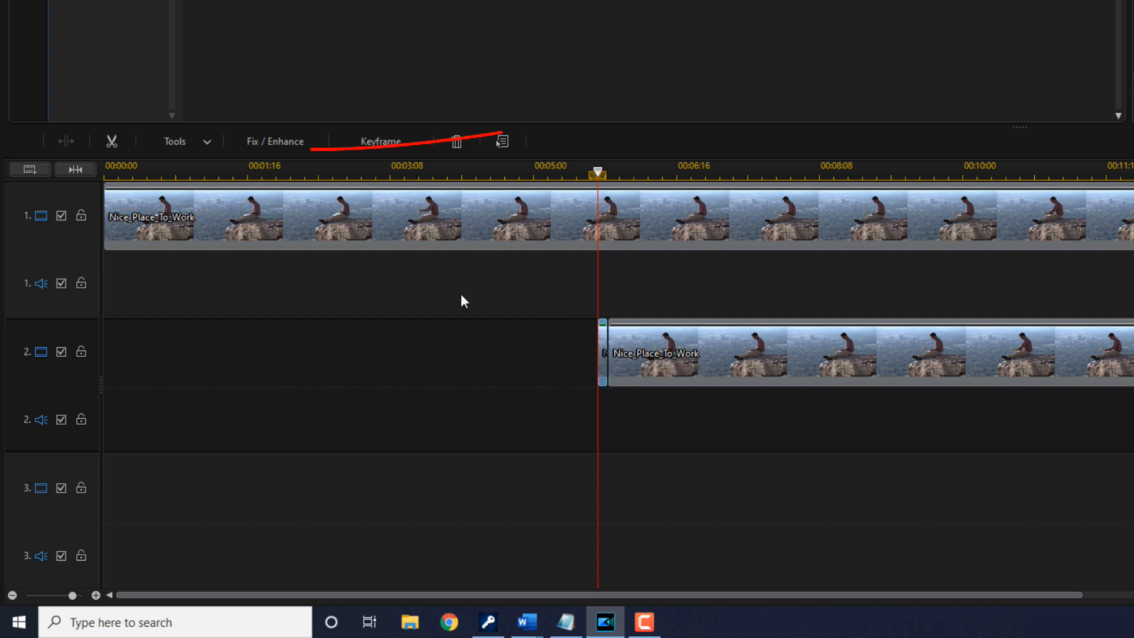
Launch Mask Designer on the track 2 clip and add a custom selection mask, Mask1
click(212, 147)
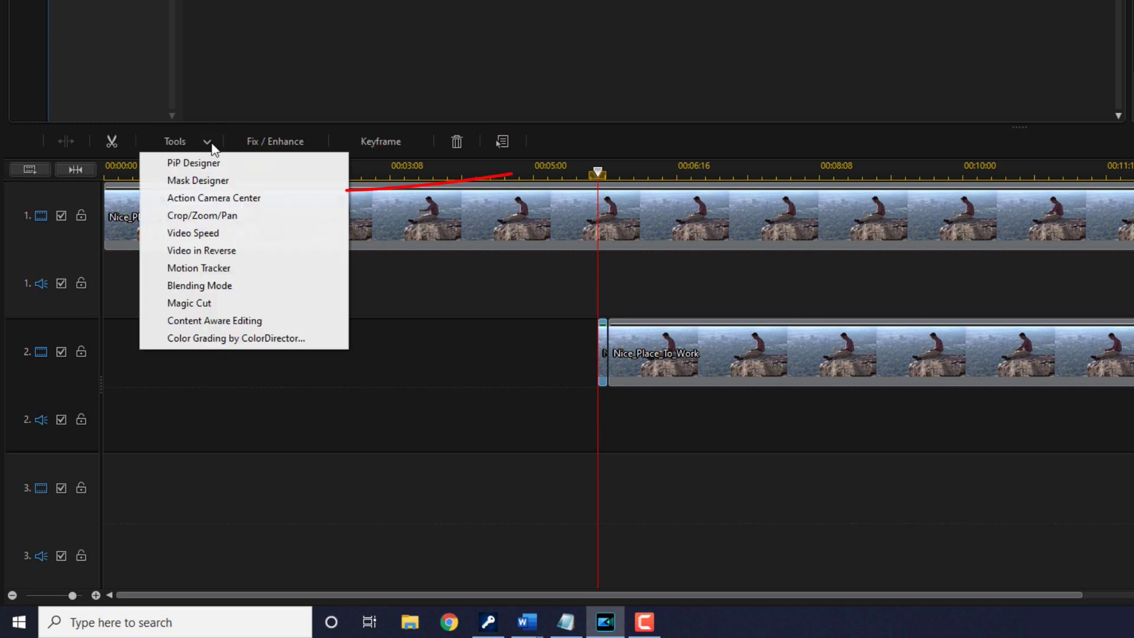
click(216, 182)
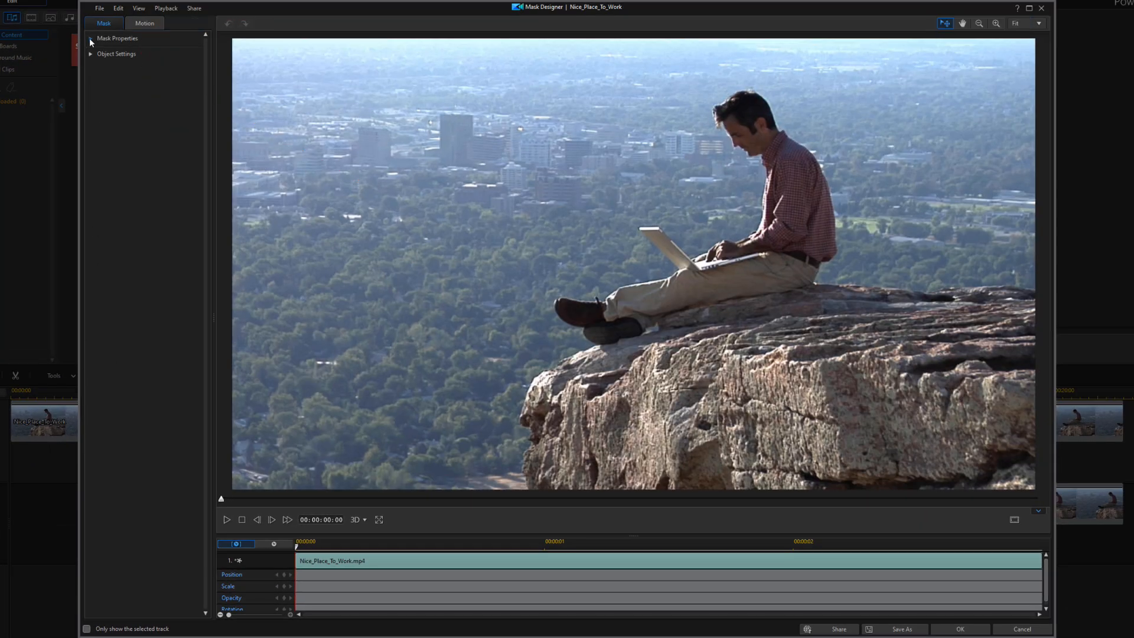
click(90, 38)
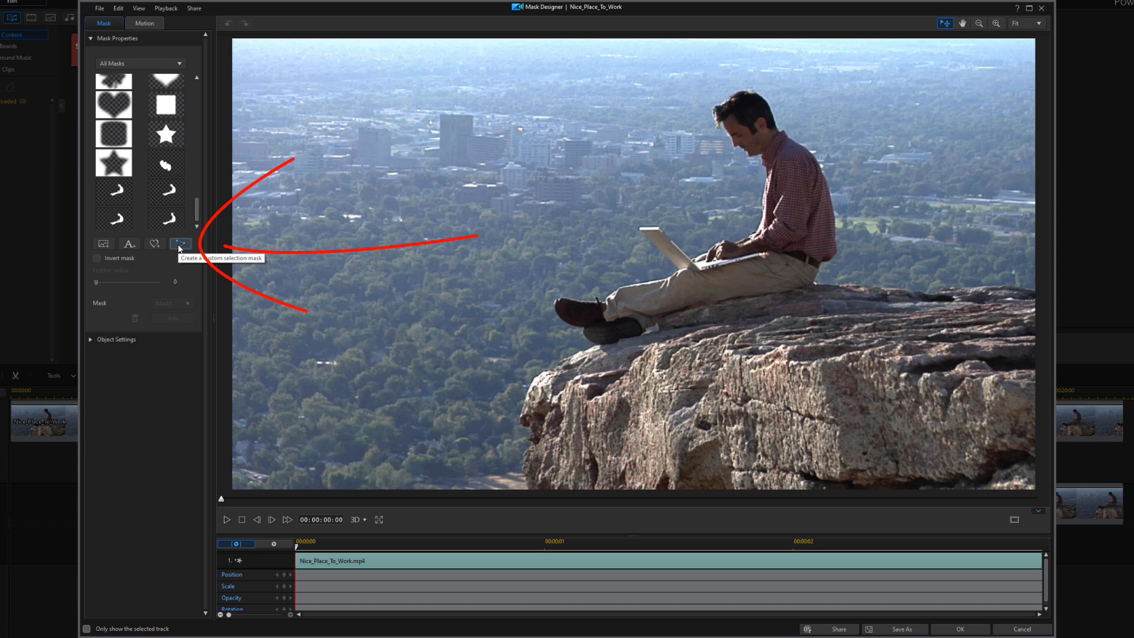
click(179, 247)
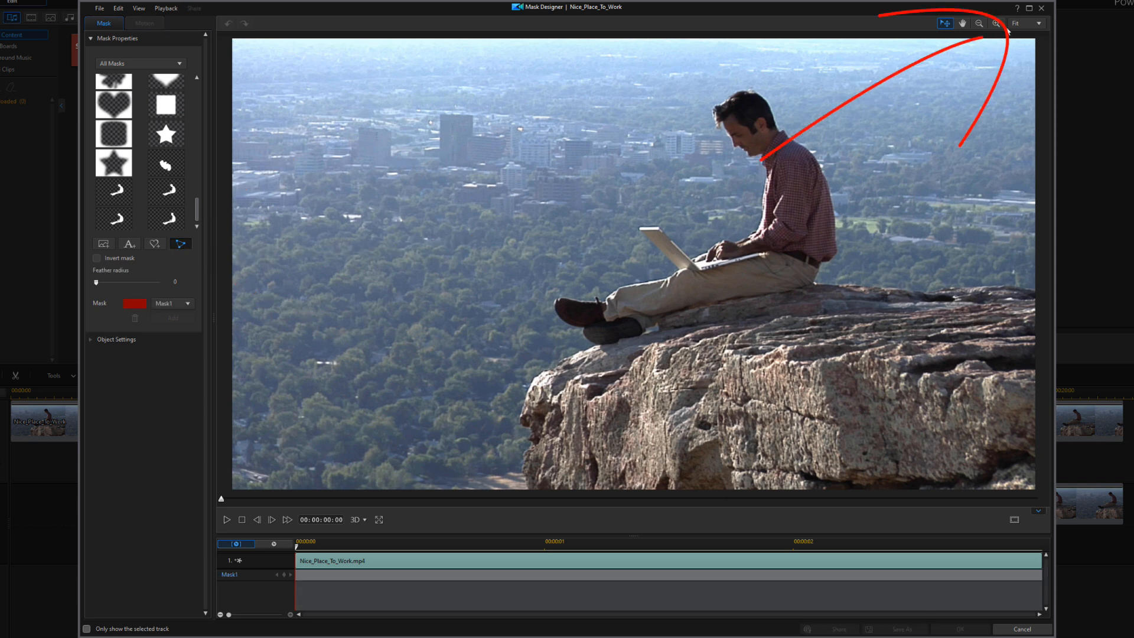
click(1040, 25)
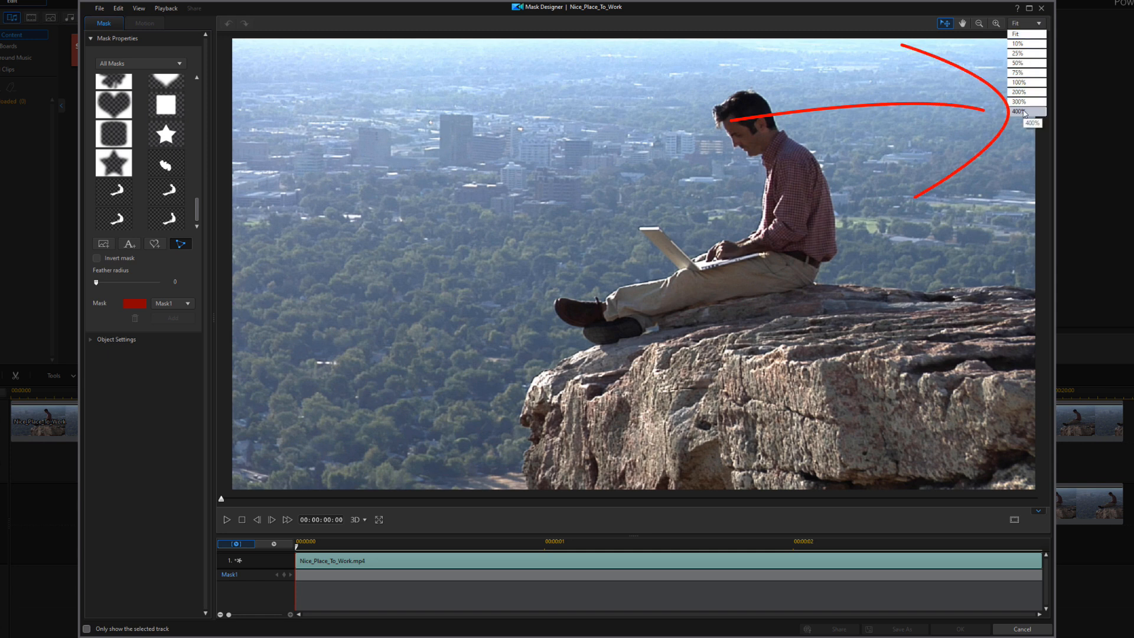
At 400% magnification, trace Mask1 around the seated man and the rock's top edge
click(1027, 112)
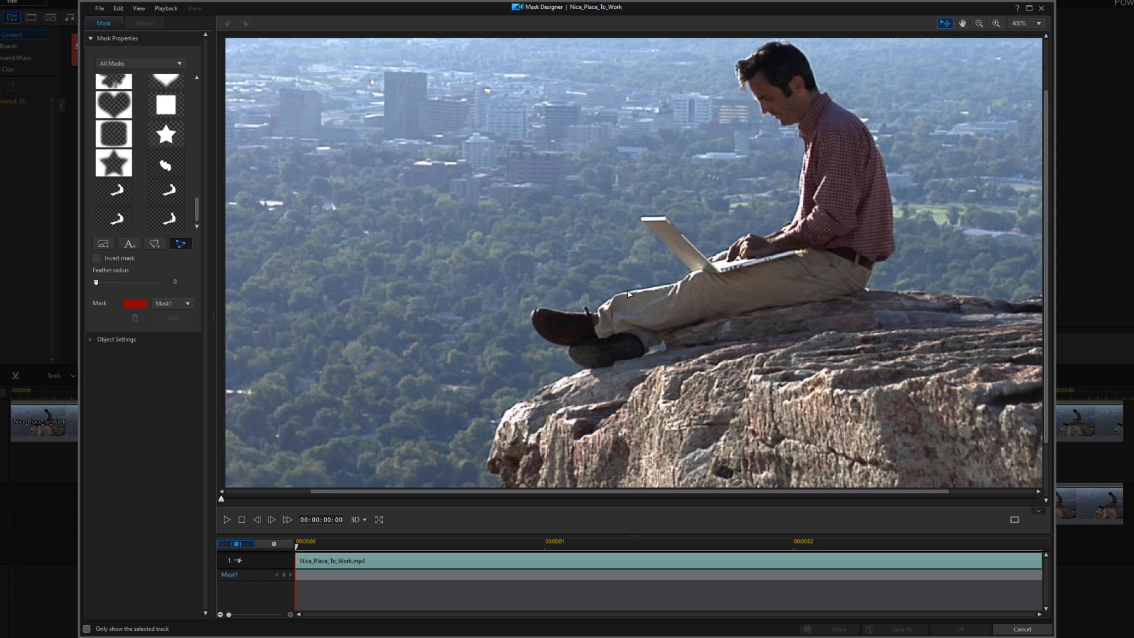
mouse_move(746, 92)
mouse_down()
mouse_move(885, 188)
mouse_move(892, 239)
mouse_move(866, 303)
mouse_up()
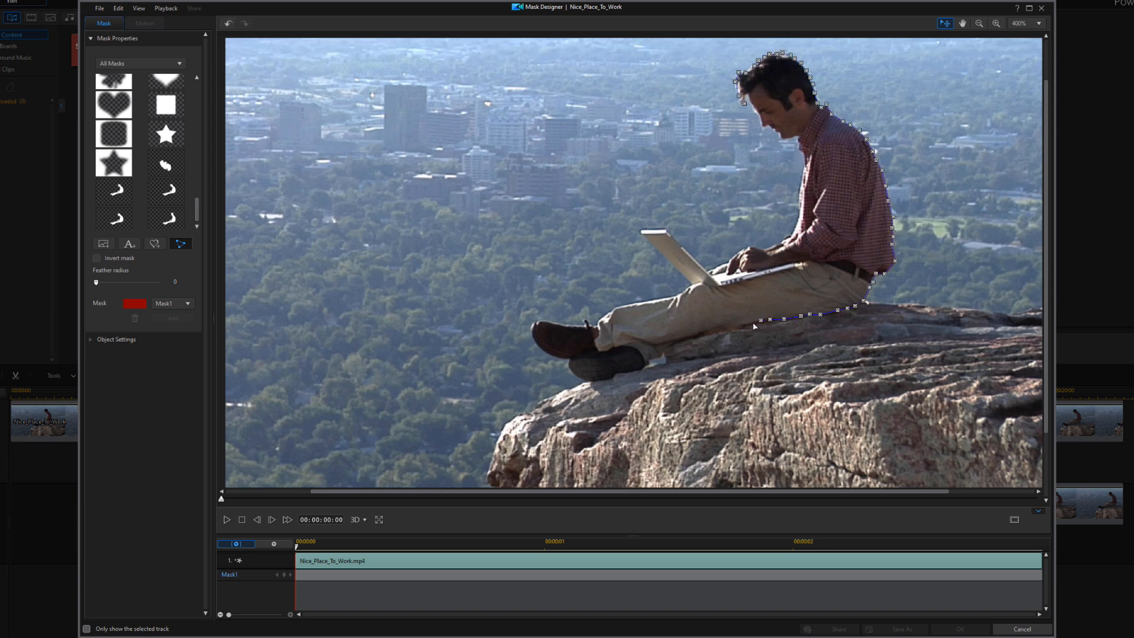
mouse_move(660, 359)
mouse_down()
mouse_move(585, 379)
mouse_move(544, 355)
mouse_move(567, 323)
mouse_move(798, 271)
mouse_move(731, 277)
mouse_move(770, 253)
mouse_move(800, 186)
mouse_move(800, 142)
mouse_move(752, 96)
mouse_move(746, 108)
mouse_up()
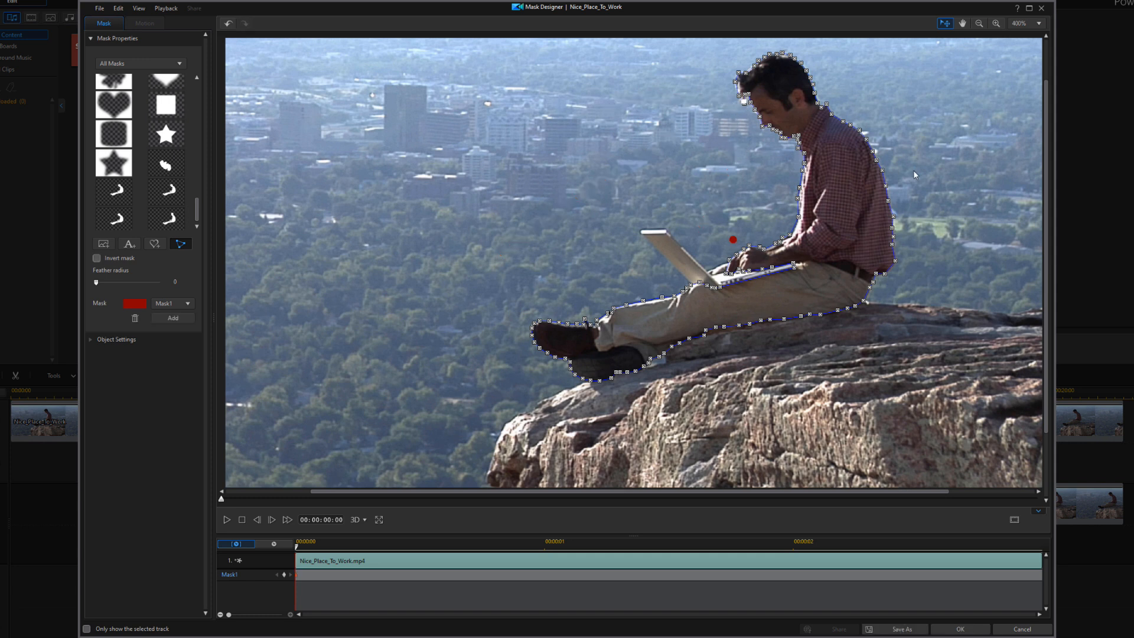
right_click(886, 185)
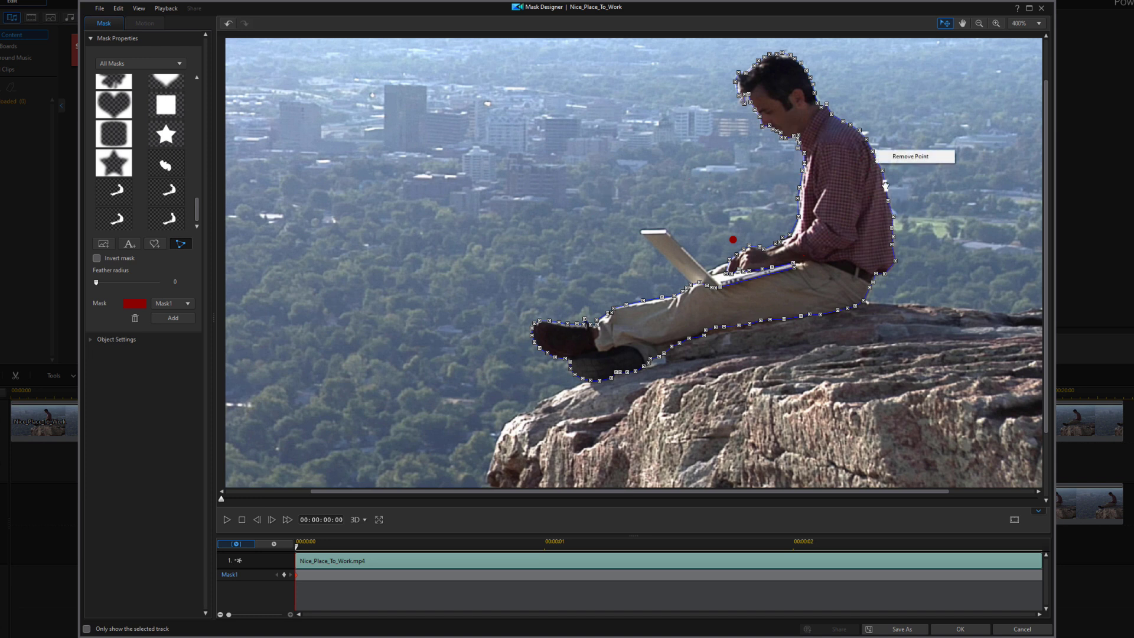
click(931, 190)
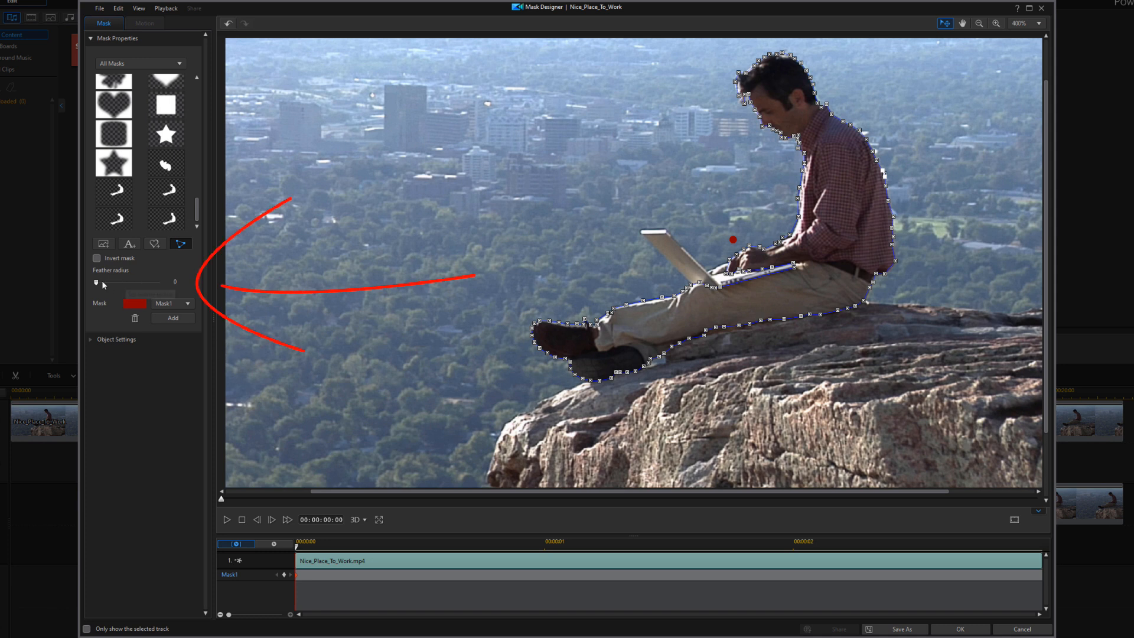
Give the mask a feather radius of 3 and accept it back to the editor
mouse_move(177, 282)
key(BackSpace)
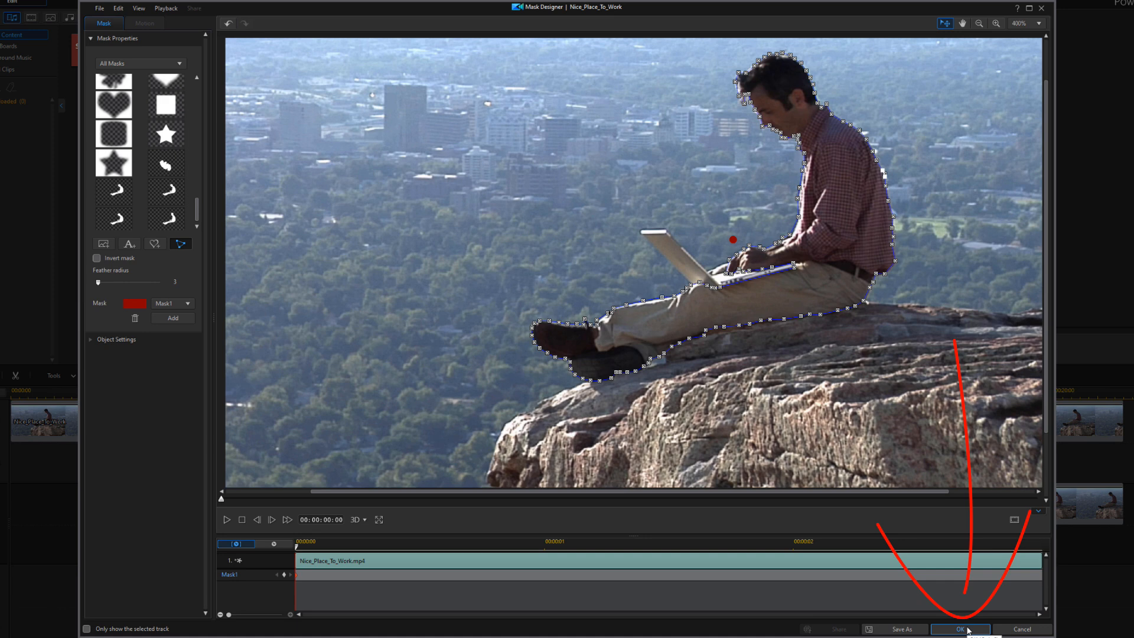
click(968, 629)
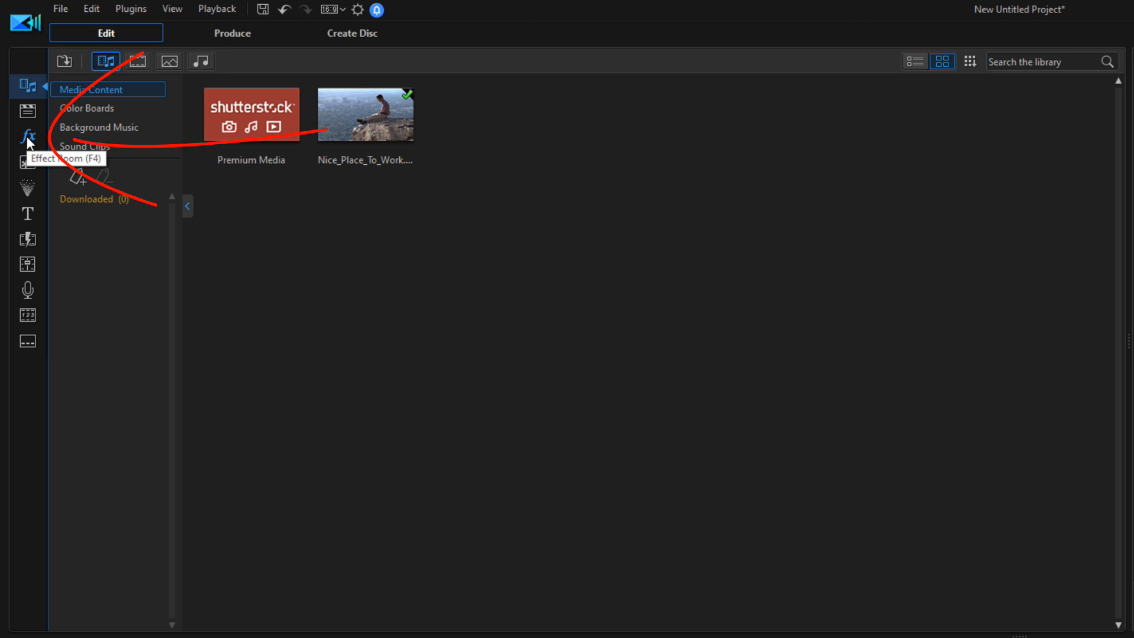
Apply BCC Damaged TV from BorisFX Stylize to the track 2 clip and bring up its settings
click(27, 138)
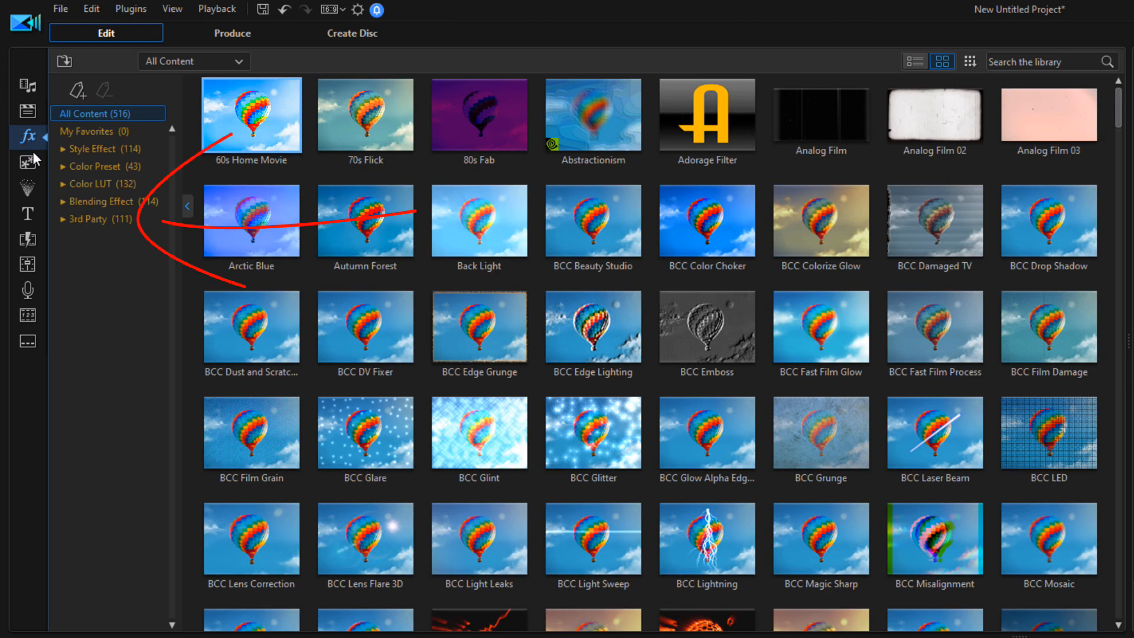
click(64, 220)
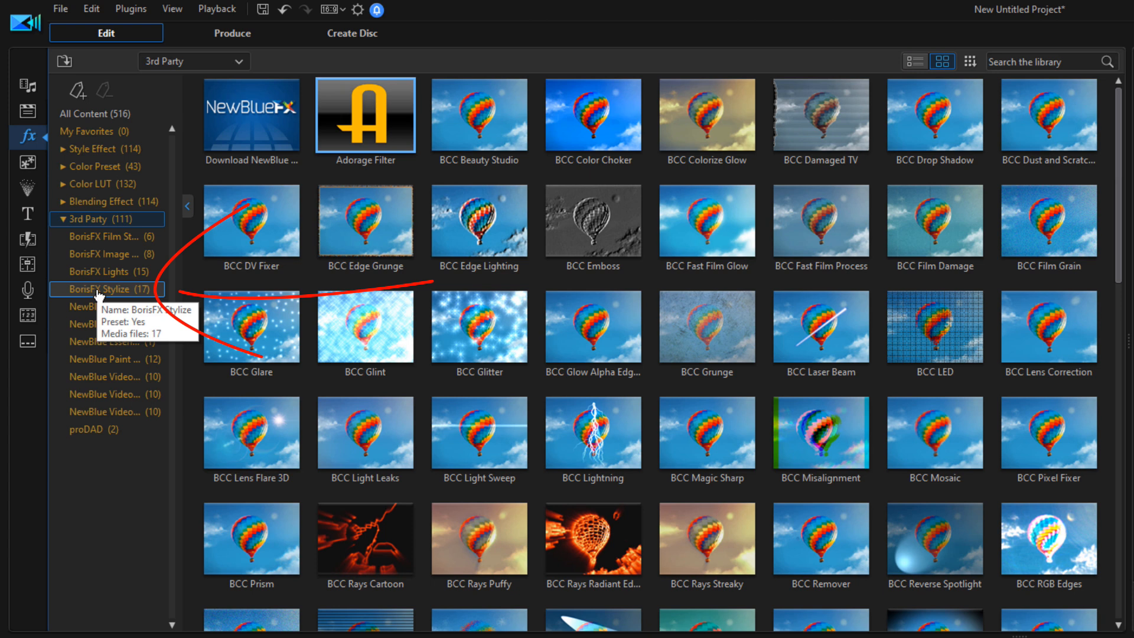
click(100, 290)
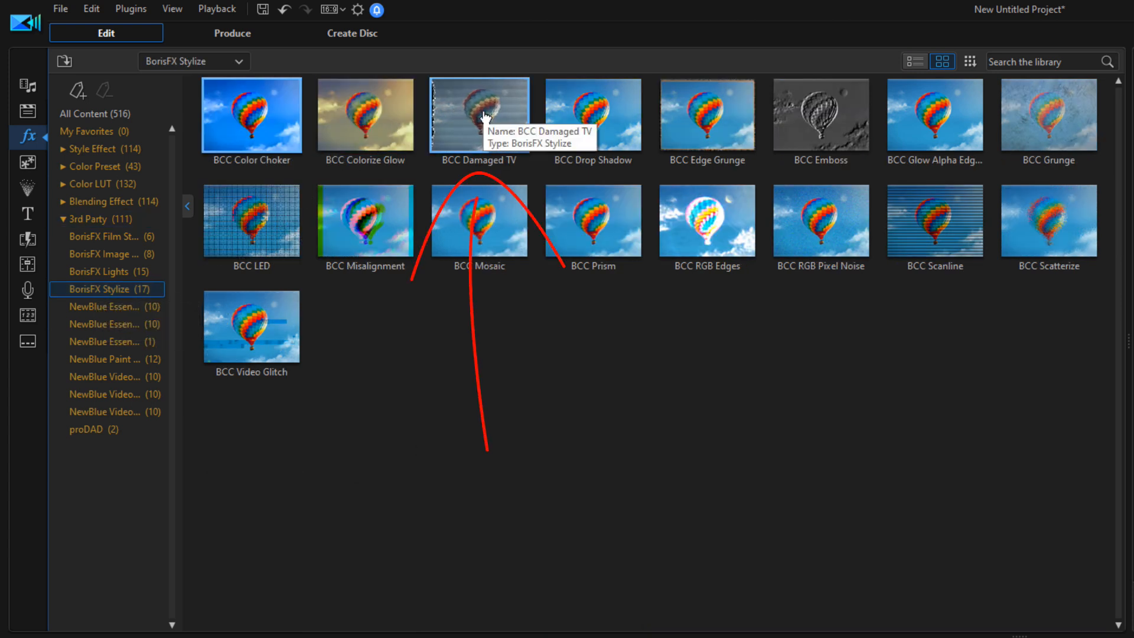
mouse_move(480, 116)
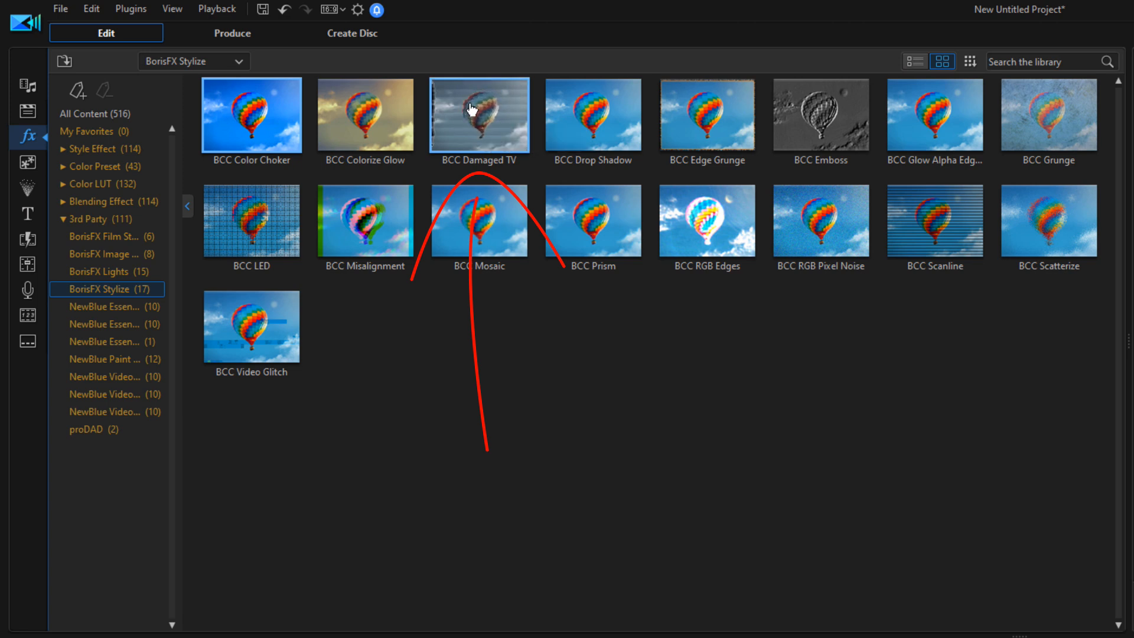
mouse_move(472, 111)
mouse_down()
mouse_move(583, 501)
mouse_move(600, 362)
mouse_up()
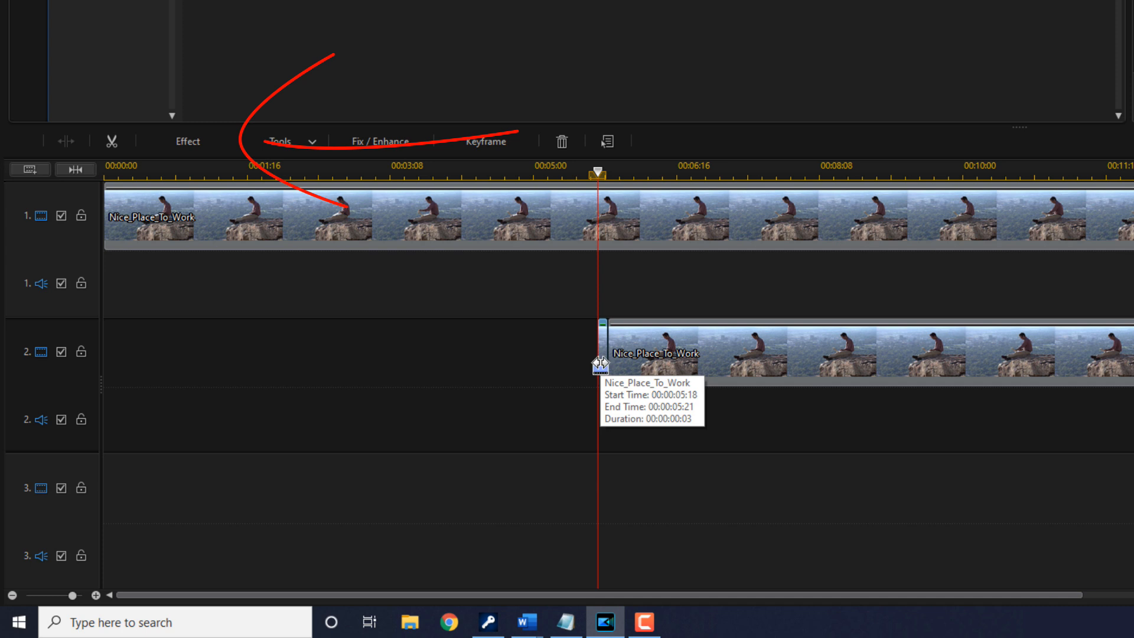
click(188, 142)
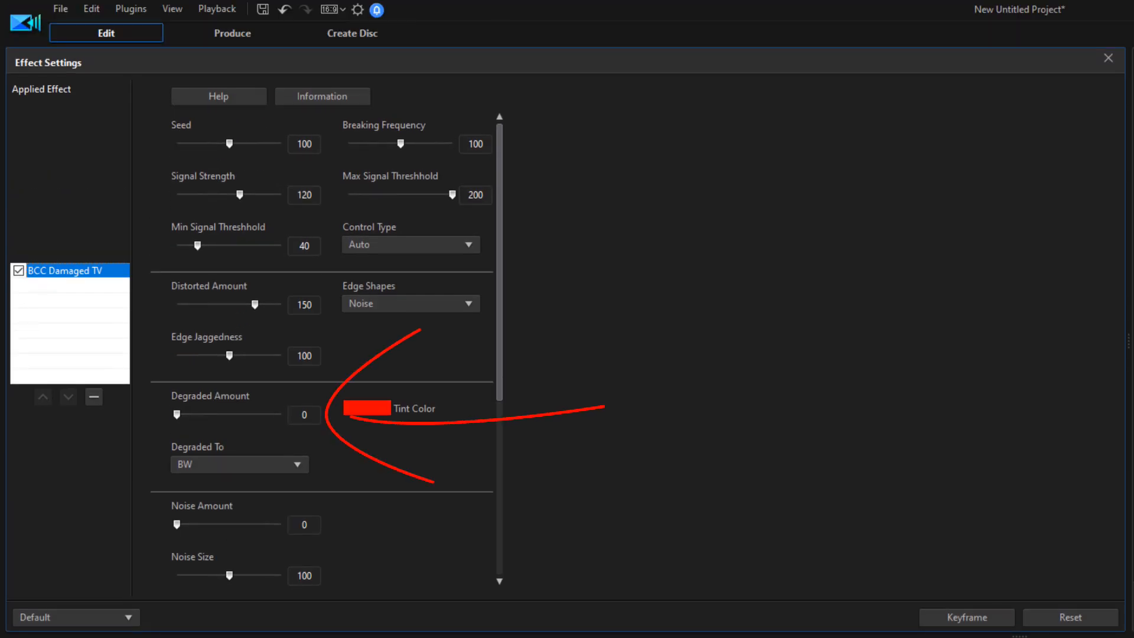
Set Degraded Amount 30, Noise Amount 50 and Mix with Original 25, then close the settings
click(310, 415)
text(3)
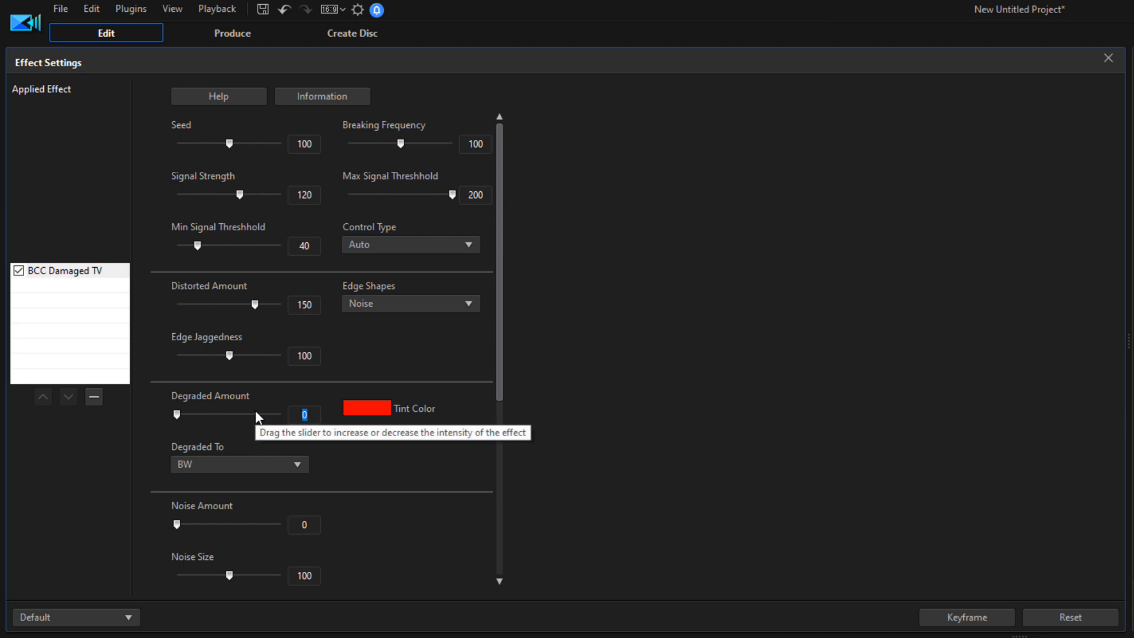
key(Return)
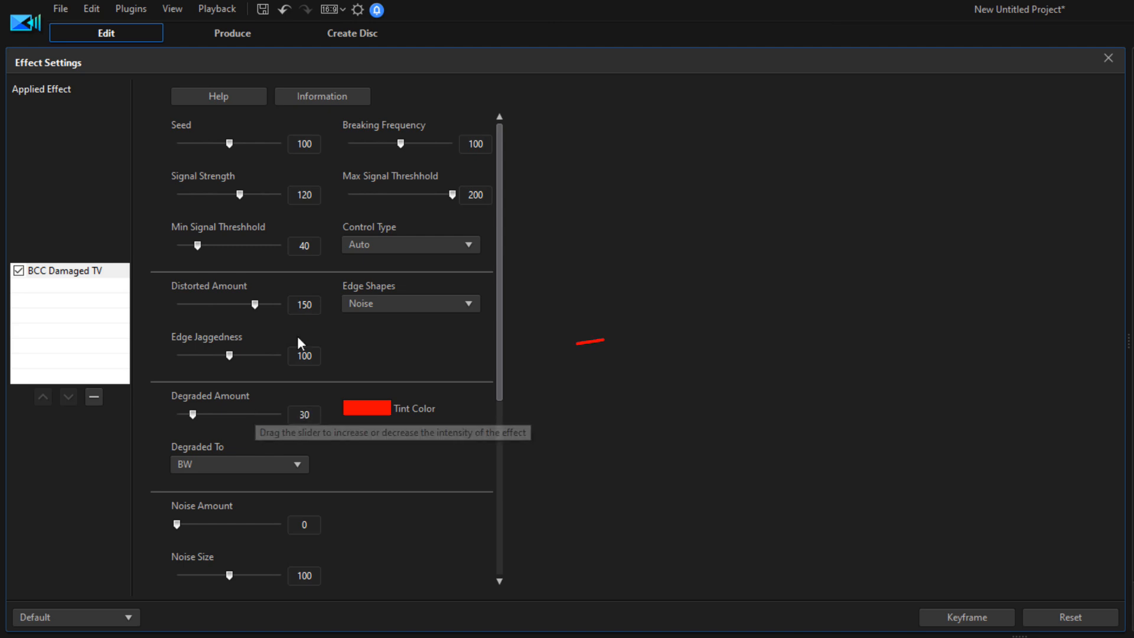
drag(500, 316, 522, 421)
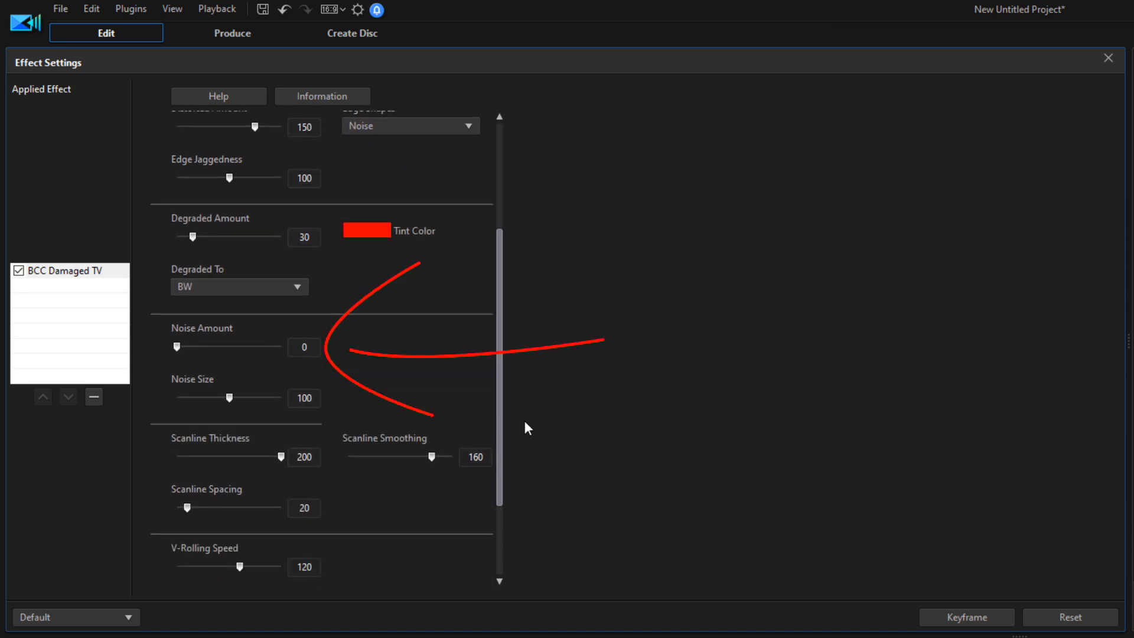
double_click(305, 347)
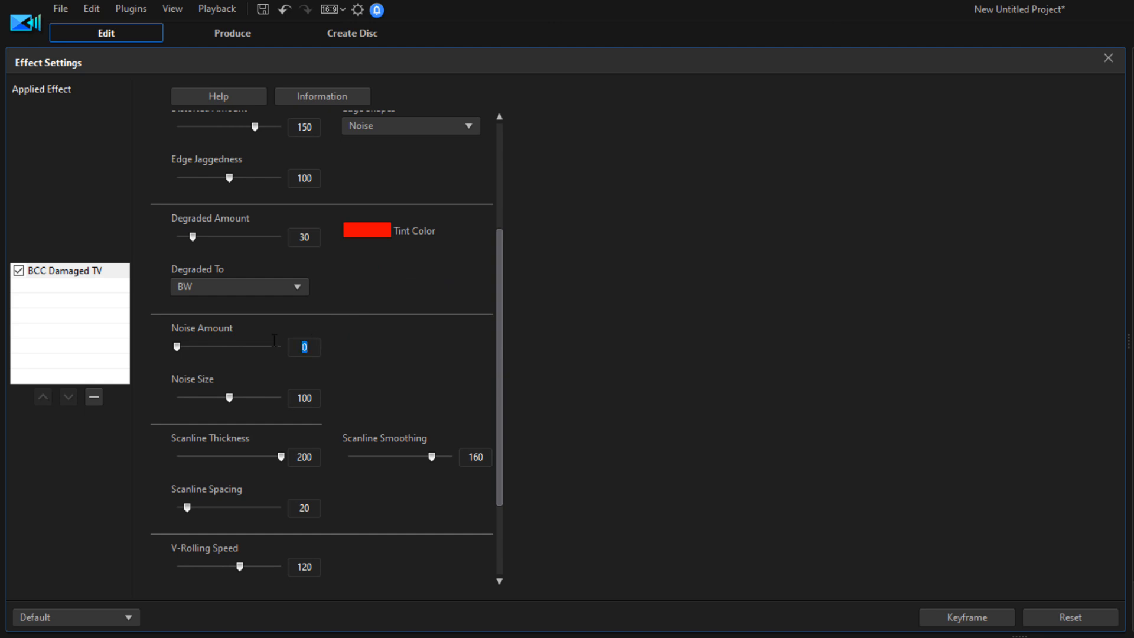
text(50)
key(Return)
drag(499, 378, 506, 524)
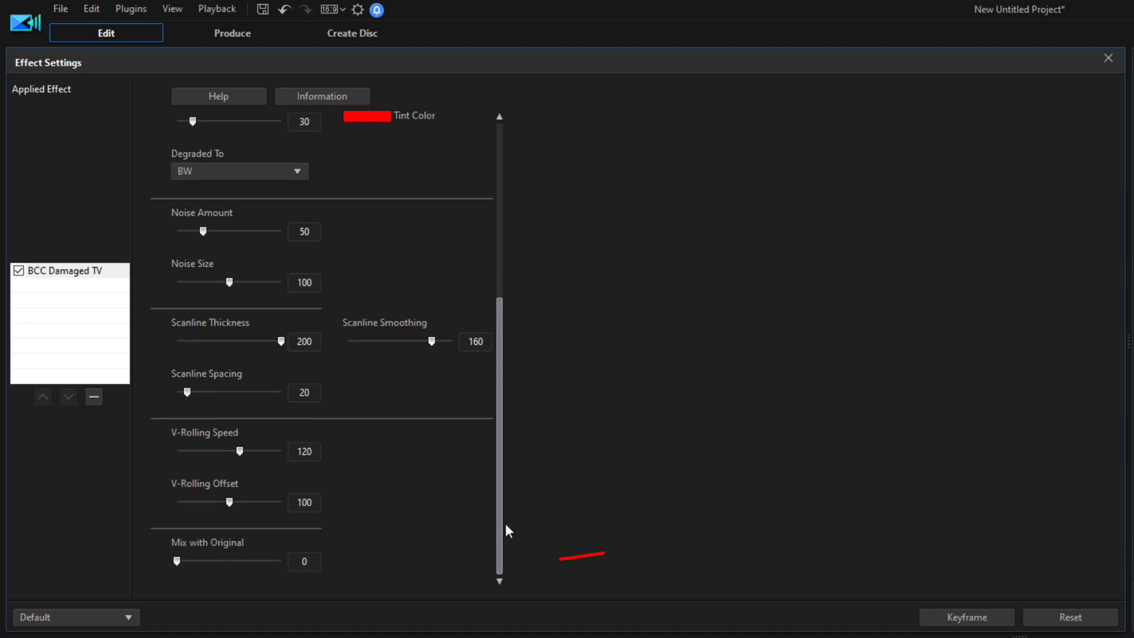
double_click(304, 561)
text(25)
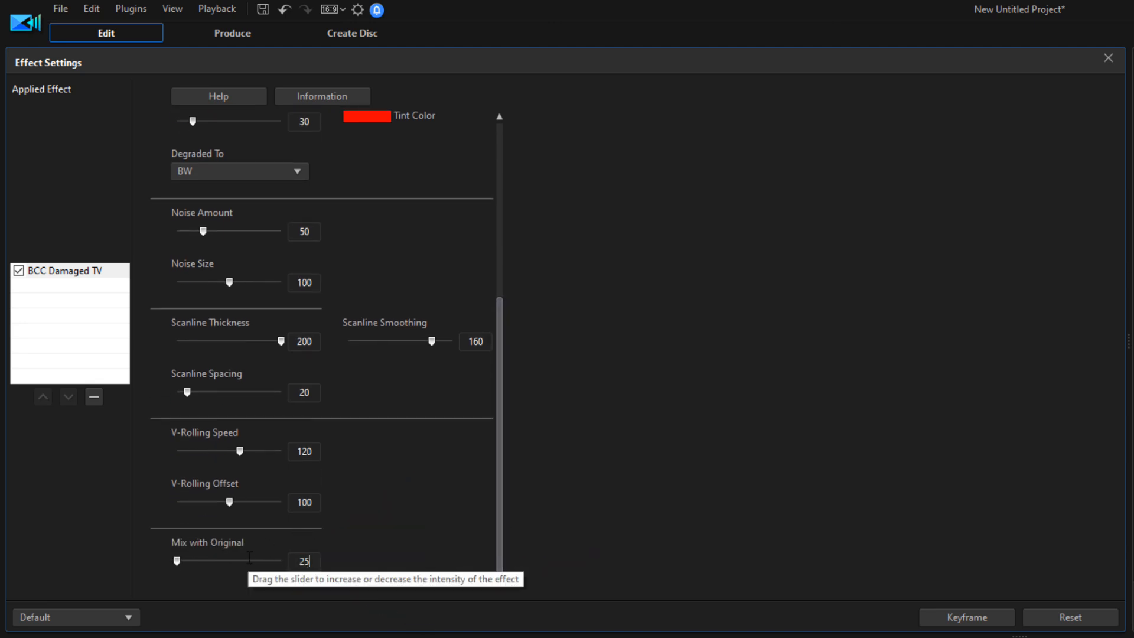
key(Return)
drag(496, 468, 496, 284)
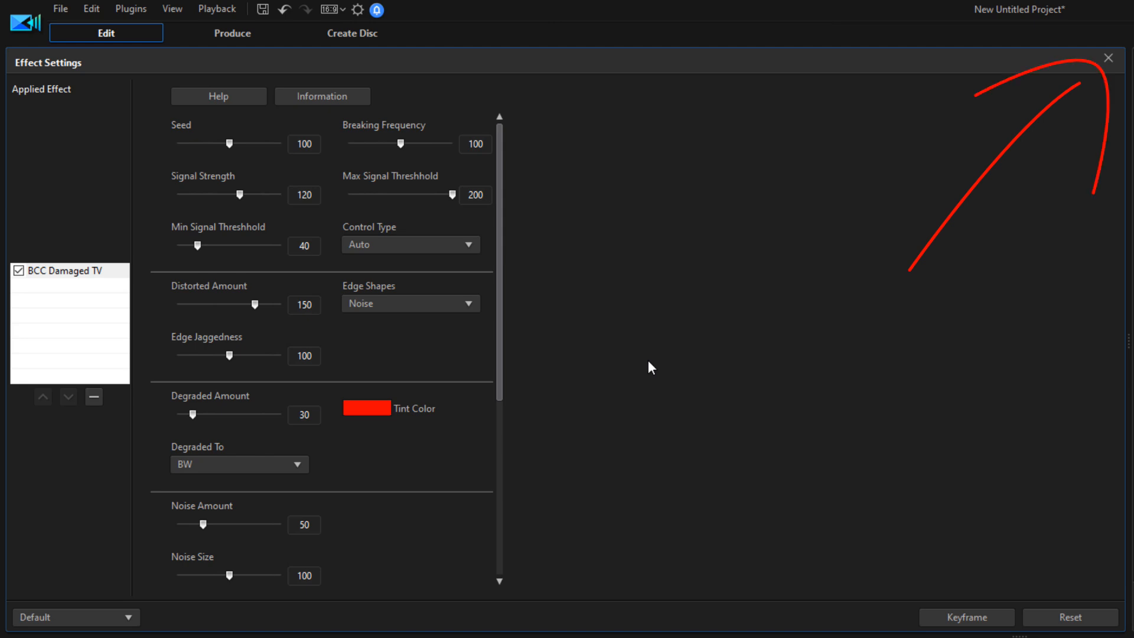
click(1109, 62)
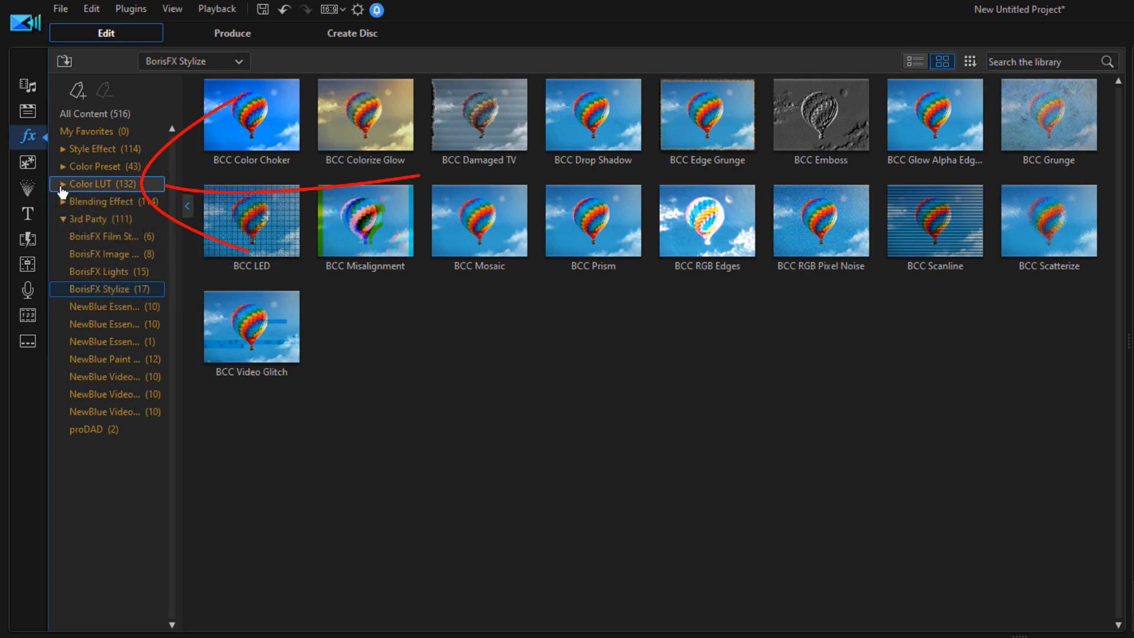
Apply the Urban_Hipster_heavy LUT from Urban Minimalist (heavy) to the track 2 clip
click(62, 187)
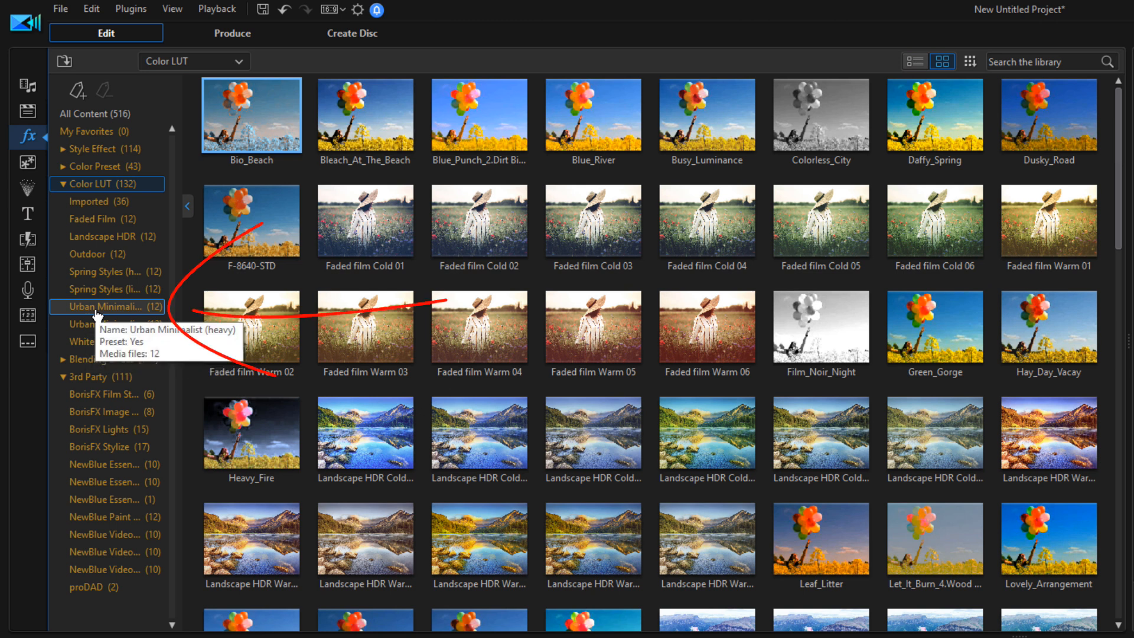
click(98, 310)
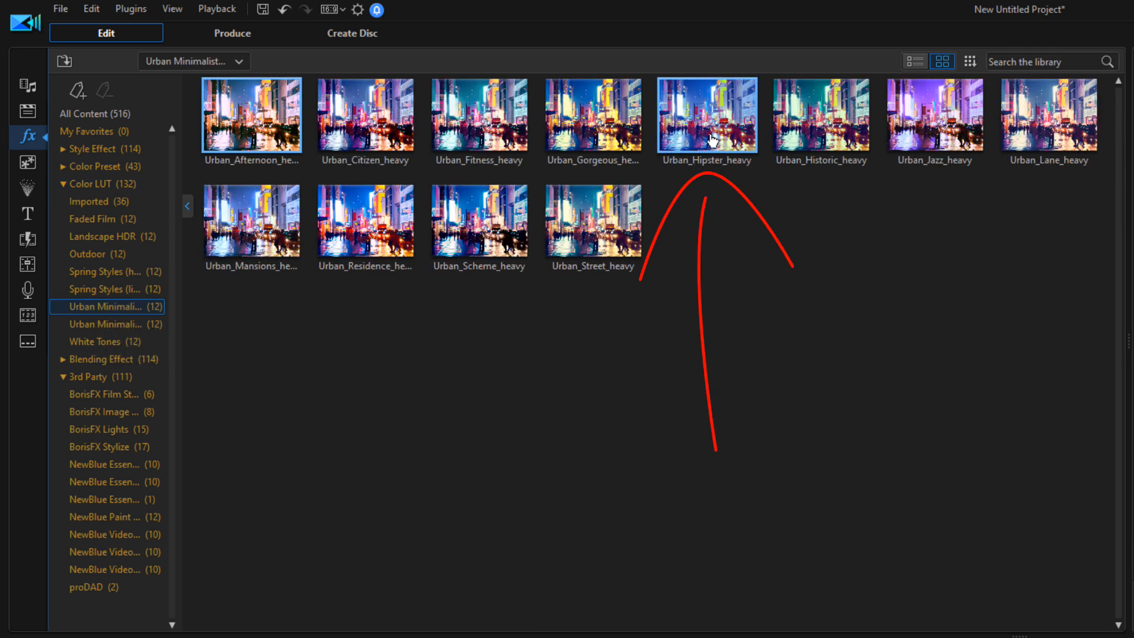
drag(716, 132, 602, 349)
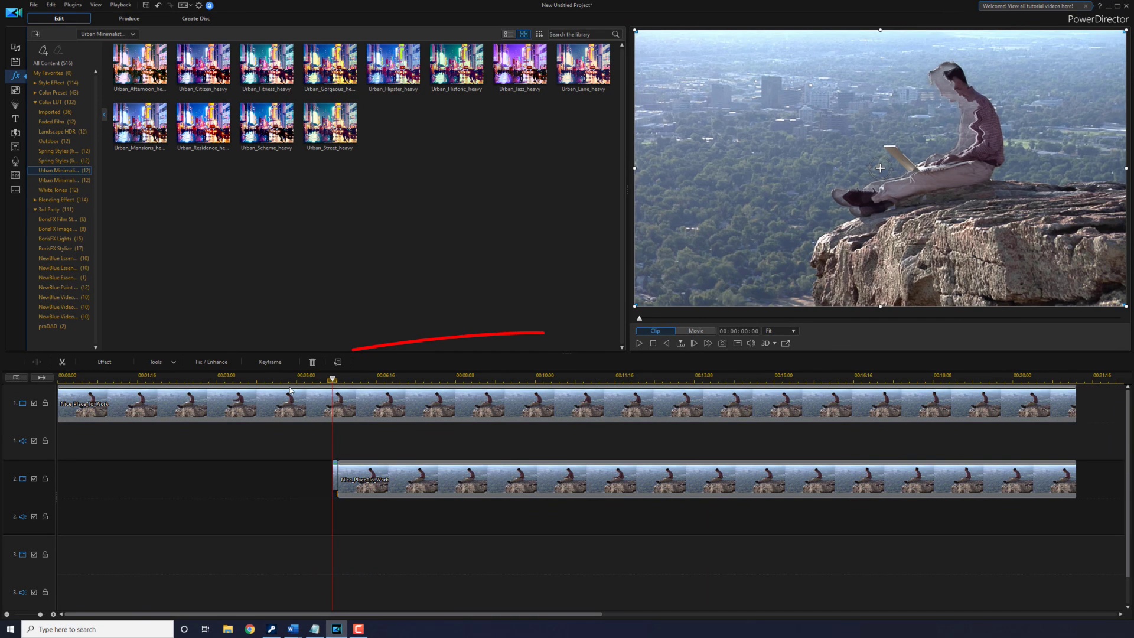
drag(291, 377, 235, 377)
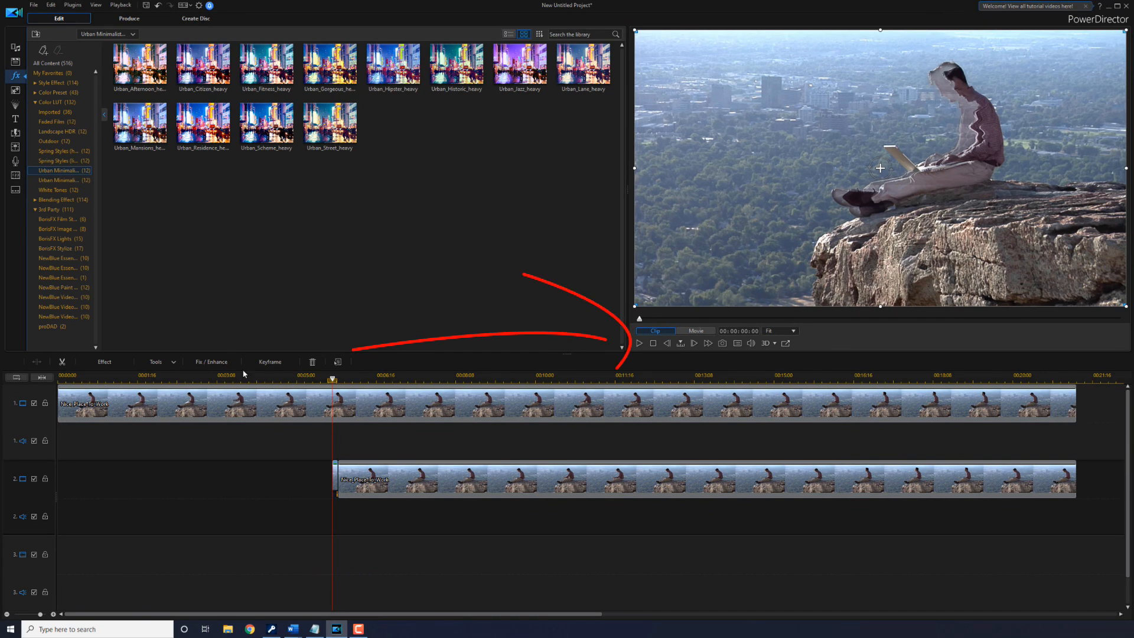
click(640, 343)
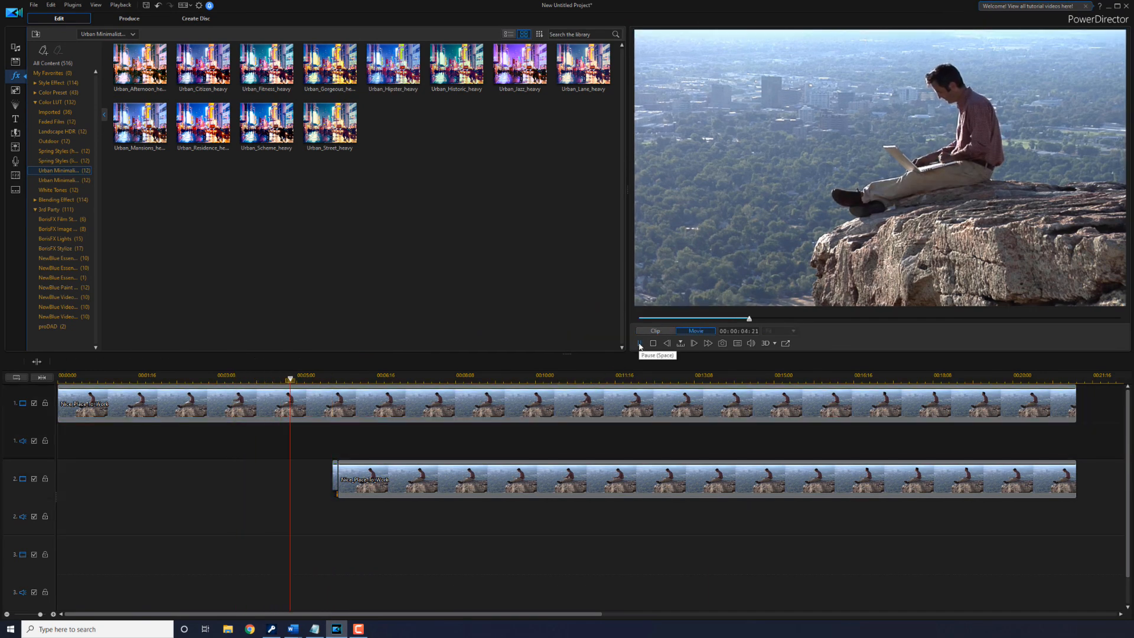
click(640, 347)
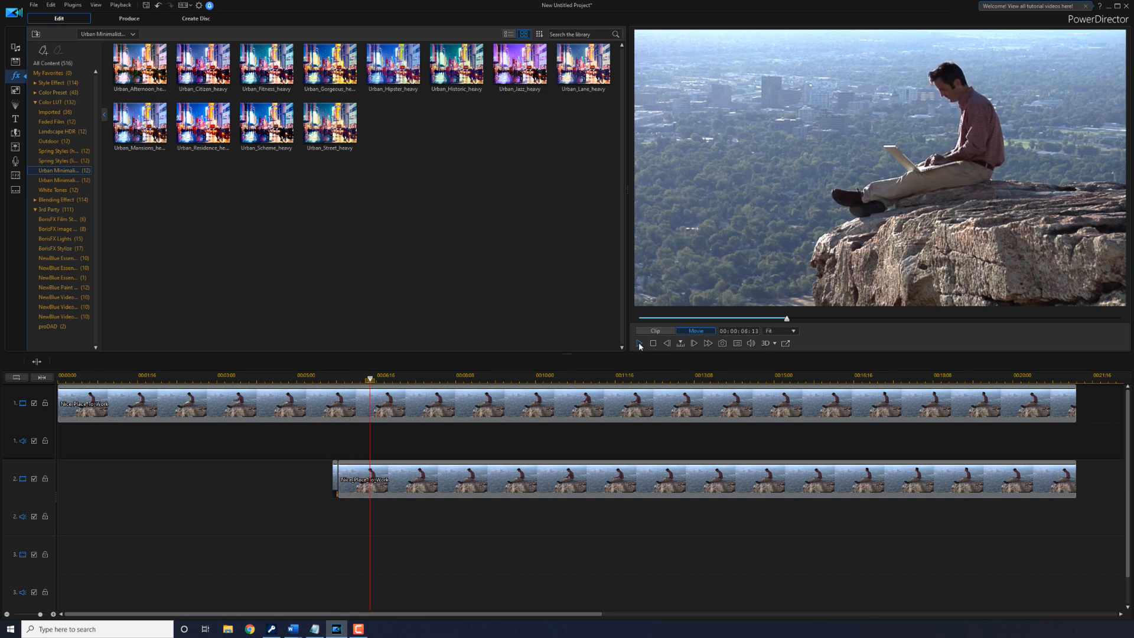